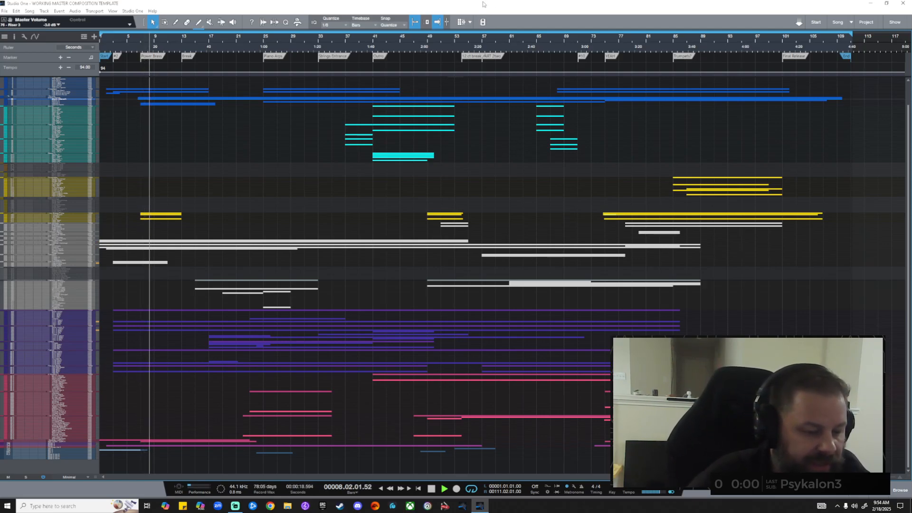
# Stop the arrangement playback near bar 8 while tracks show at Minimal height.
pyautogui.press('space')
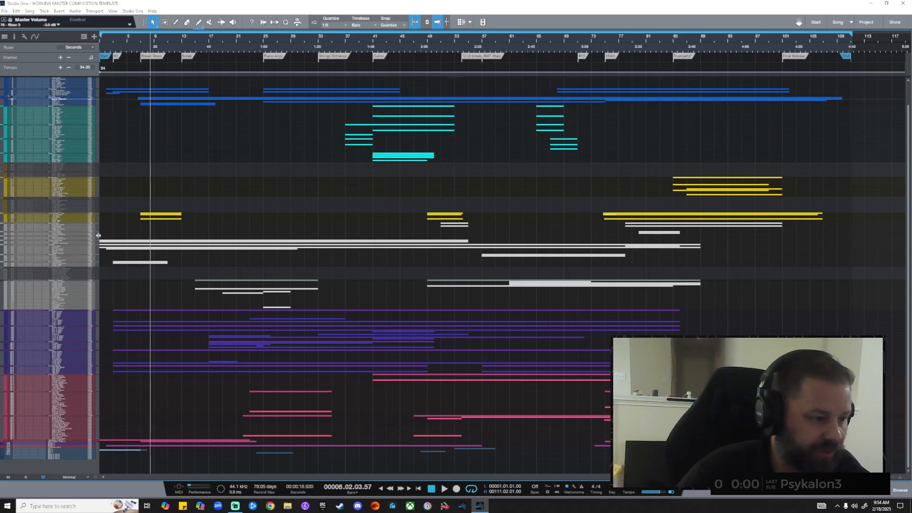
# Restore Minimal track height and move the playhead back to bar 1.
pyautogui.scroll(4, 117, 229)
pyautogui.scroll(3, 115, 228)
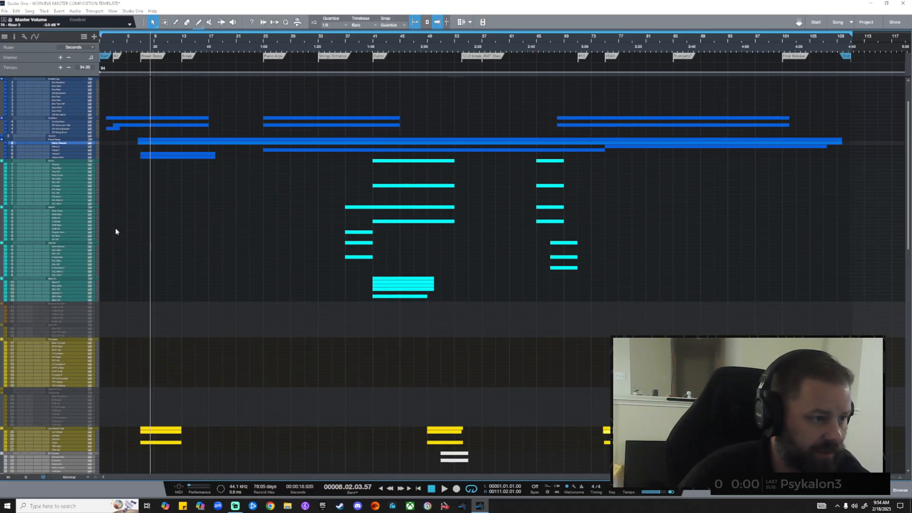
pyautogui.scroll(2, 116, 227)
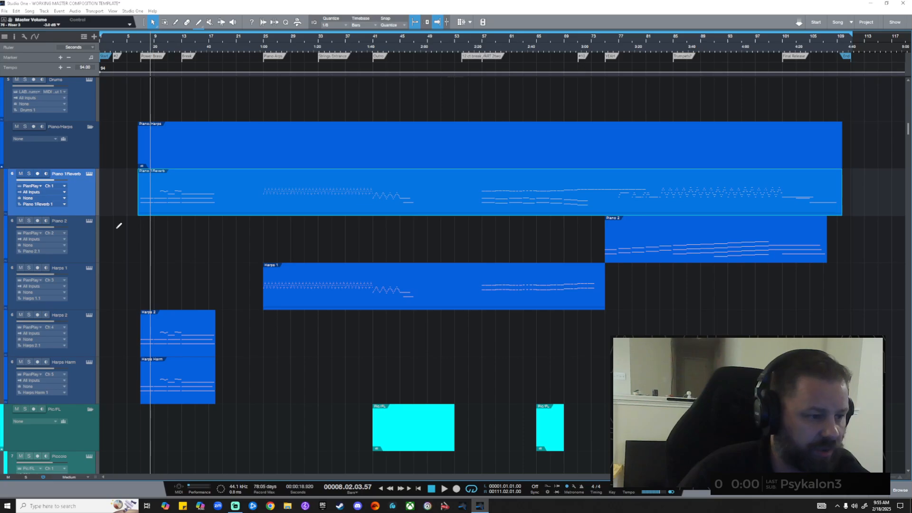
pyautogui.scroll(-3, 116, 228)
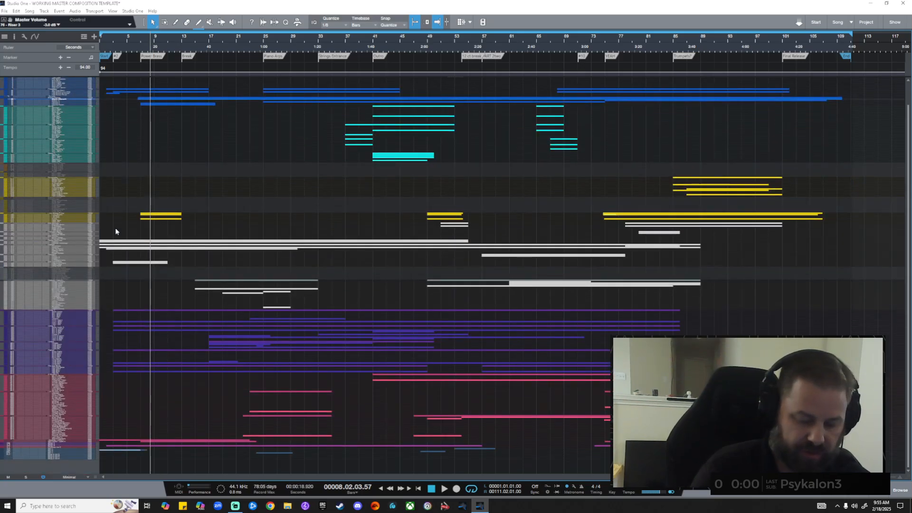
pyautogui.press('Home')
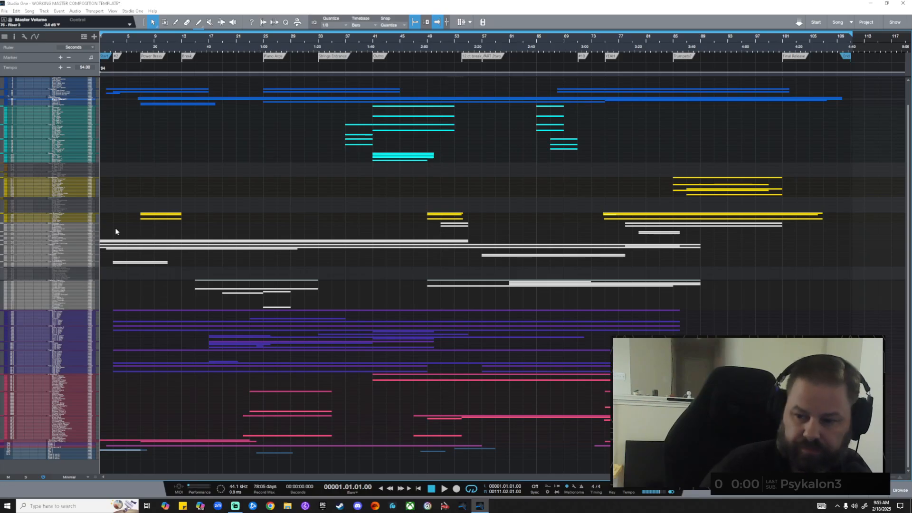
# Play from the start, enlarge track rows, and bring the pink UVI synth pad tracks into view.
pyautogui.press('space')
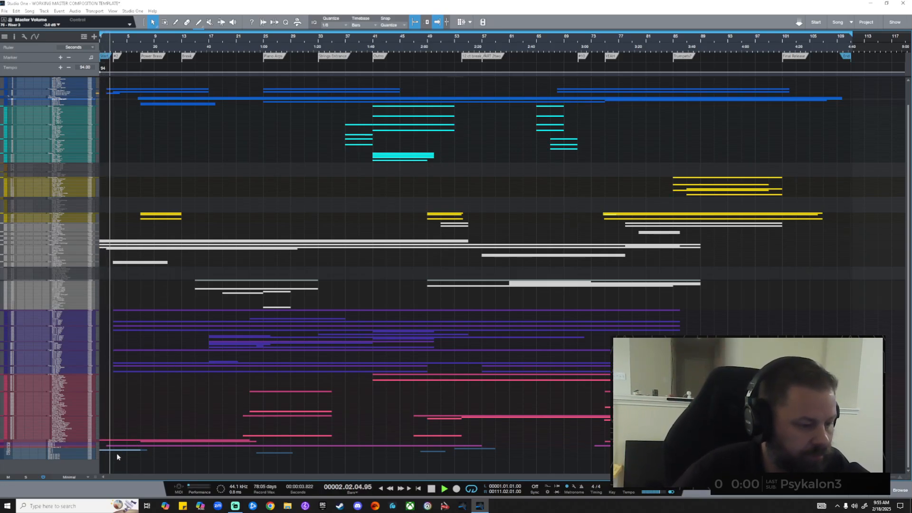
pyautogui.hotkey('shift', 'e')
pyautogui.hotkey('shift', 'e')
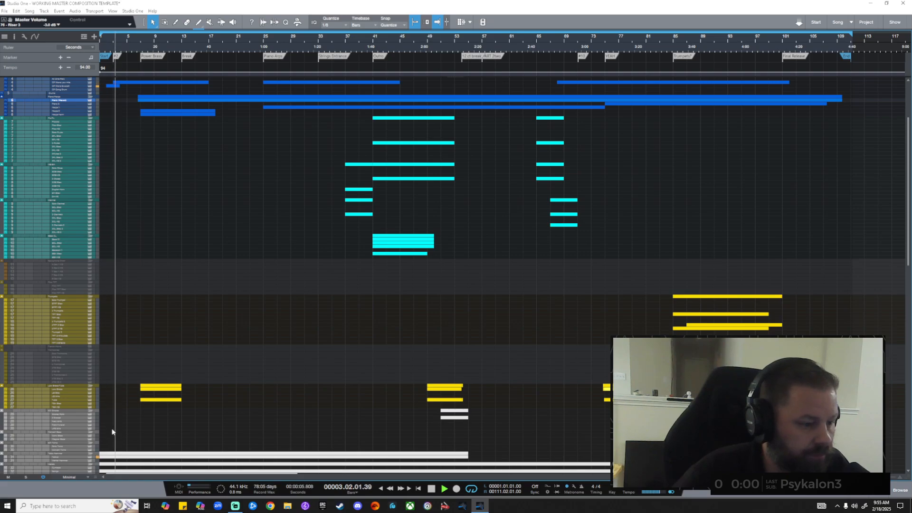
pyautogui.scroll(-10, 117, 454)
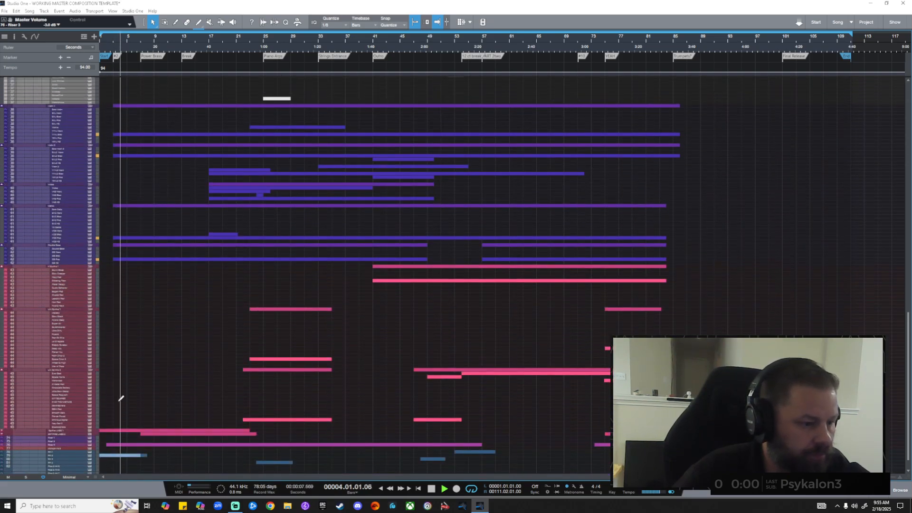
pyautogui.hotkey('shift', 'e')
pyautogui.hotkey('shift', 'e')
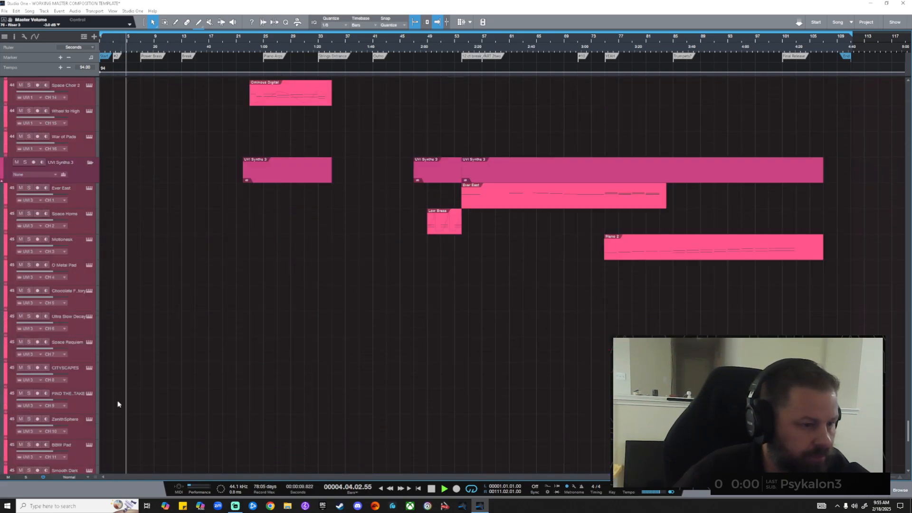
# Browse the risers, synths, strings, brass and percussion tracks at Tiny height, ending on Violin 1 and Violin 2.
pyautogui.scroll(-10, 121, 399)
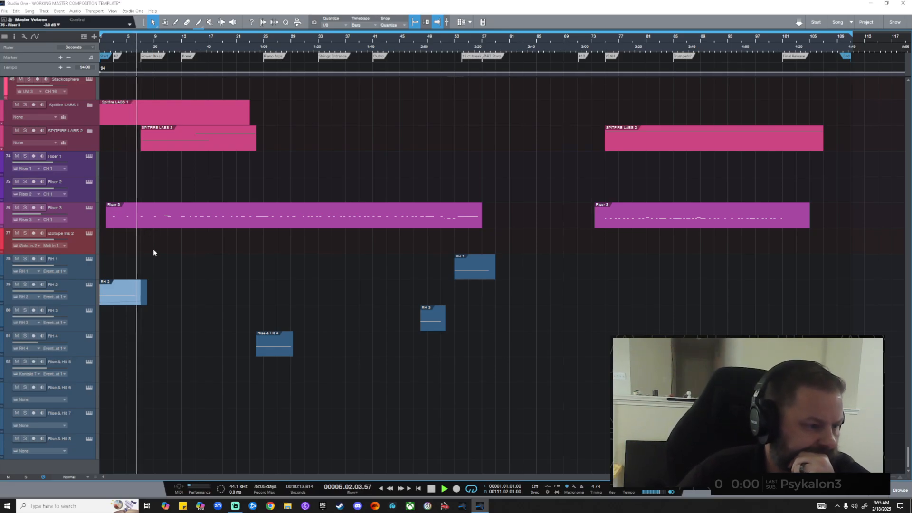
pyautogui.scroll(4, 134, 297)
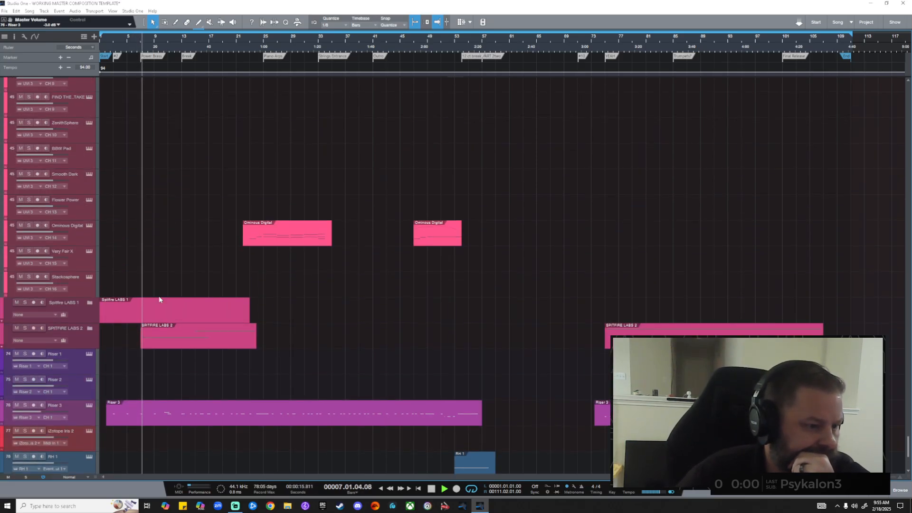
pyautogui.scroll(15, 159, 299)
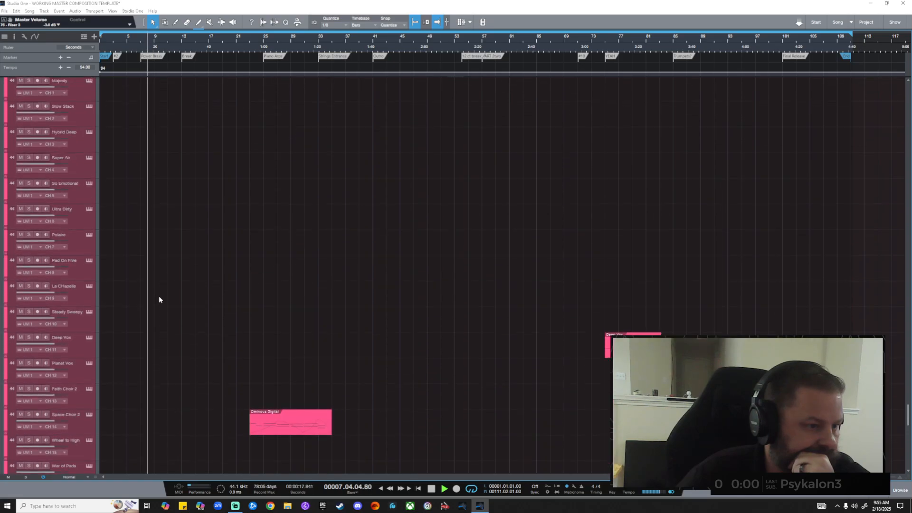
pyautogui.scroll(6, 159, 299)
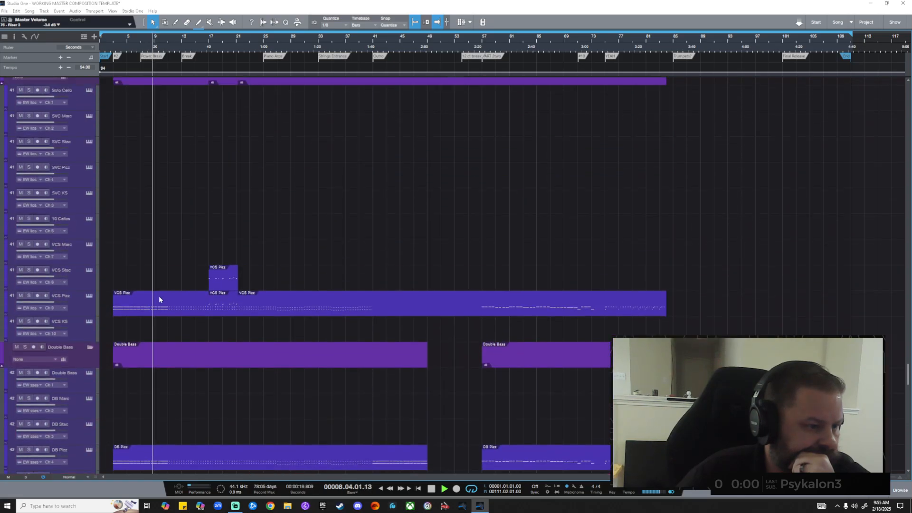
pyautogui.scroll(-2, 160, 297)
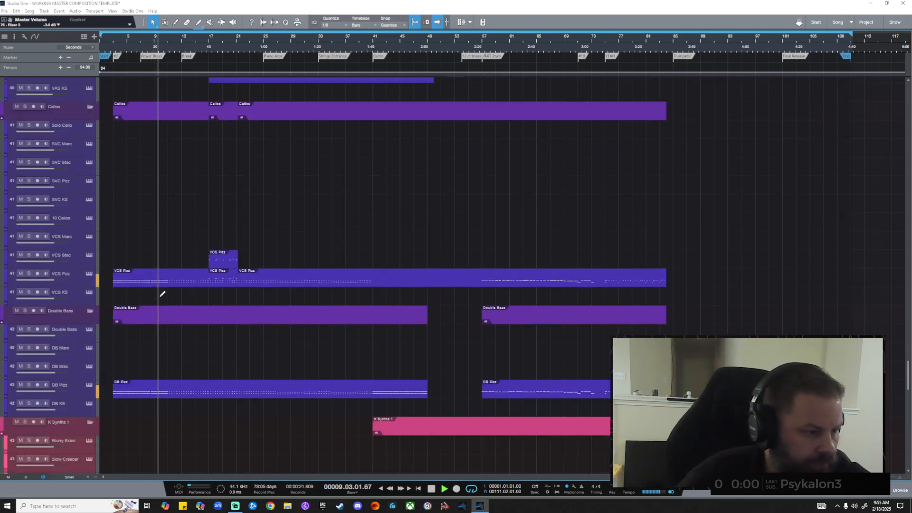
pyautogui.scroll(3, 159, 298)
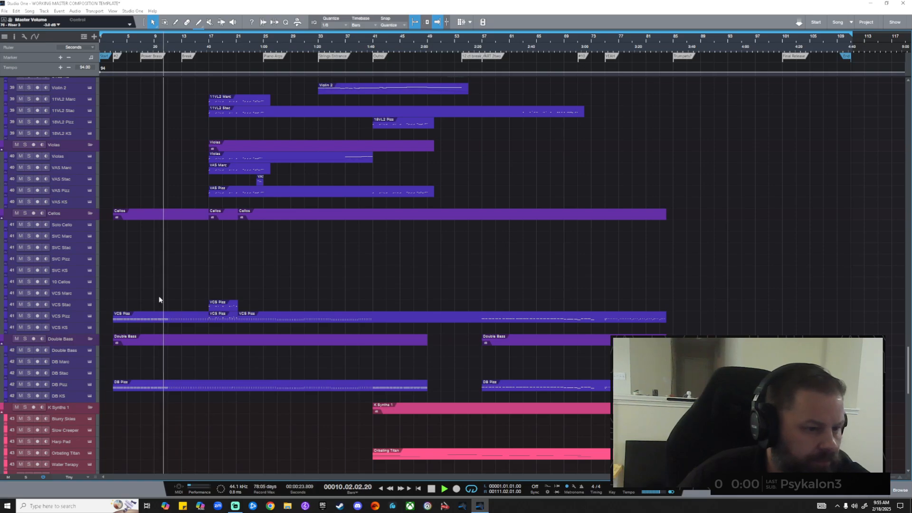
pyautogui.scroll(12, 159, 300)
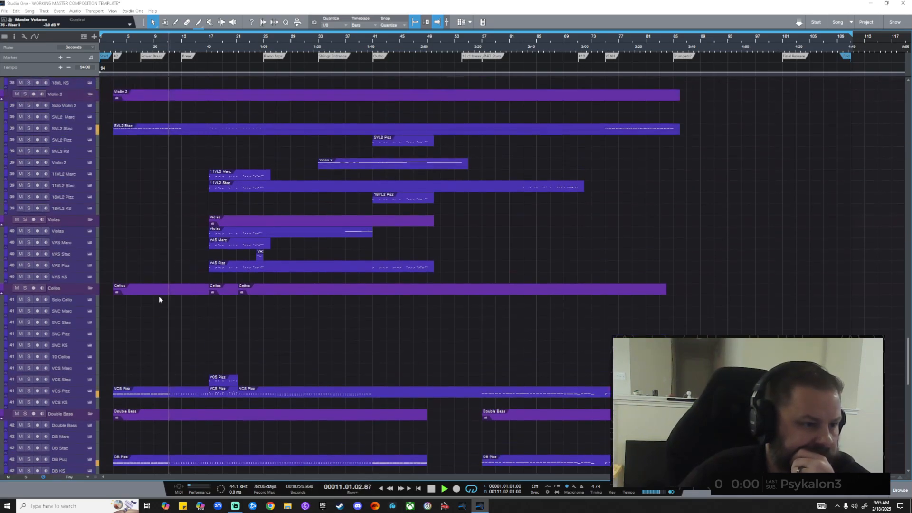
pyautogui.scroll(15, 159, 299)
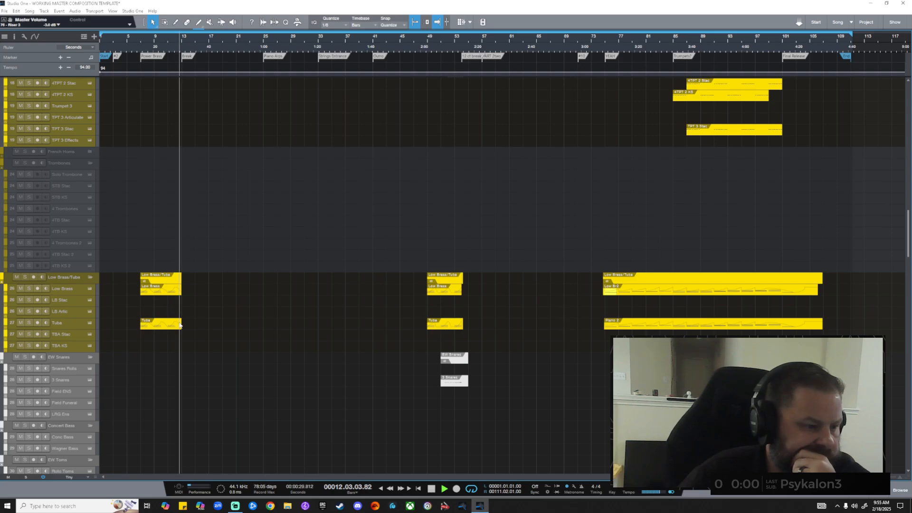
pyautogui.scroll(-8, 199, 328)
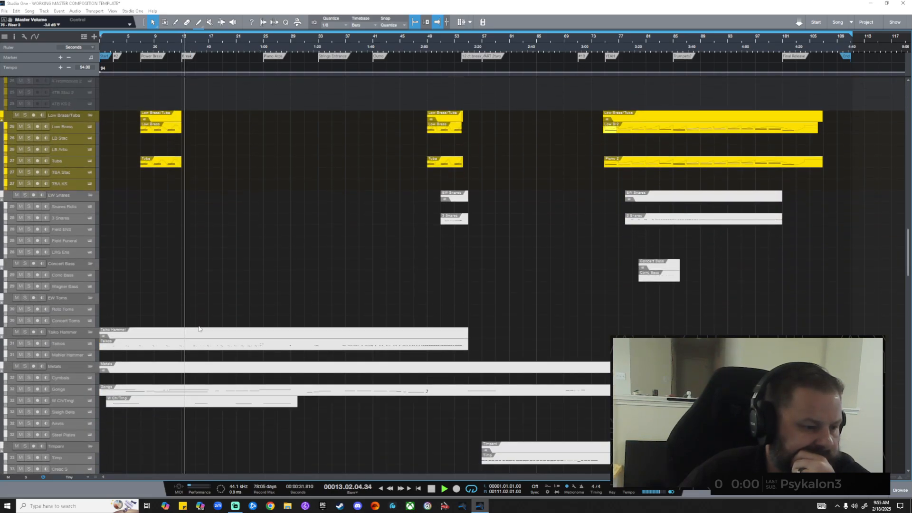
pyautogui.scroll(-15, 199, 328)
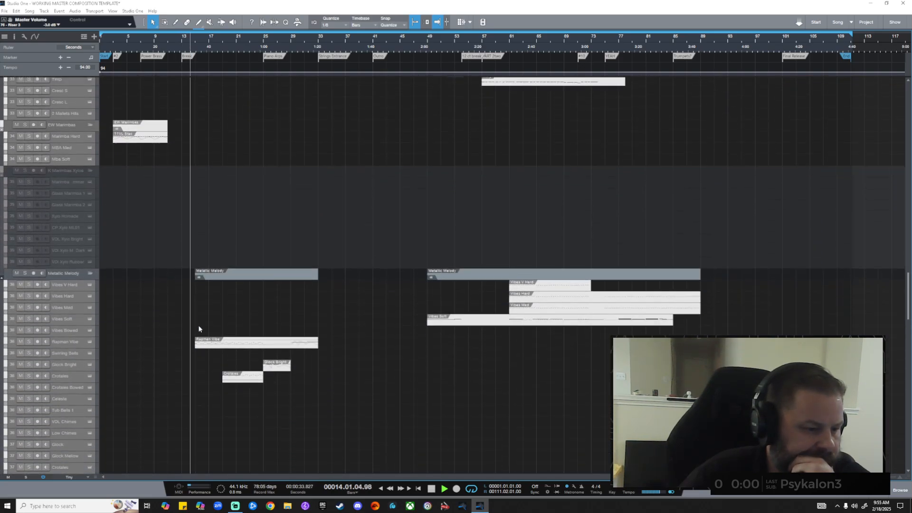
pyautogui.scroll(-10, 198, 328)
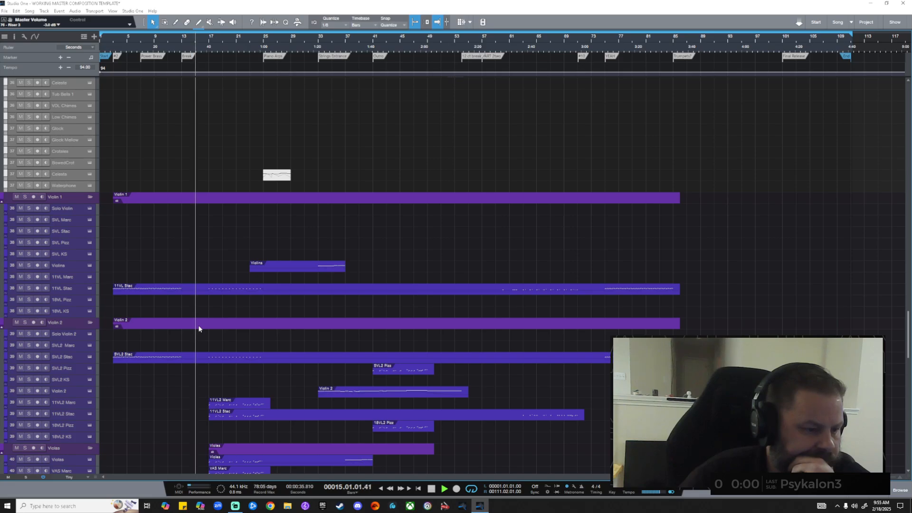
# View the Cellos, then the Metallic Melody folder's Vibes and Crotales at Normal track height.
pyautogui.scroll(-2, 199, 329)
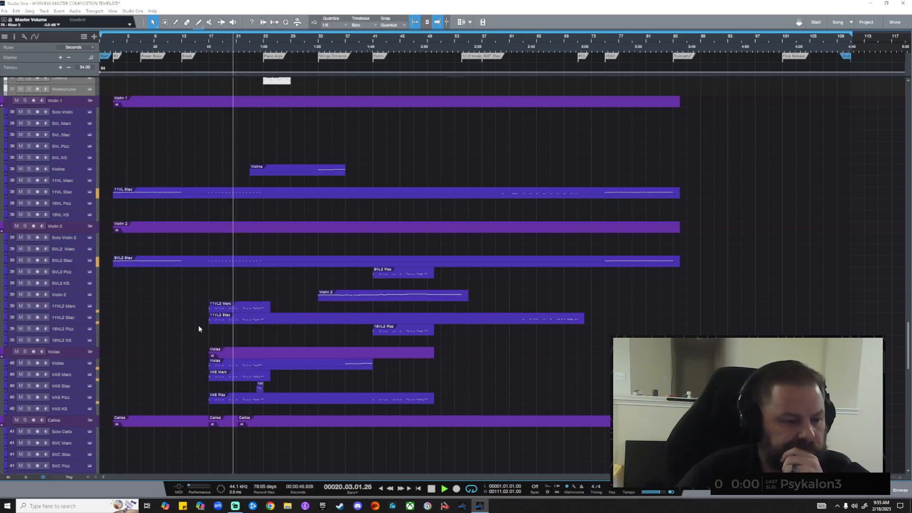
pyautogui.scroll(5, 199, 328)
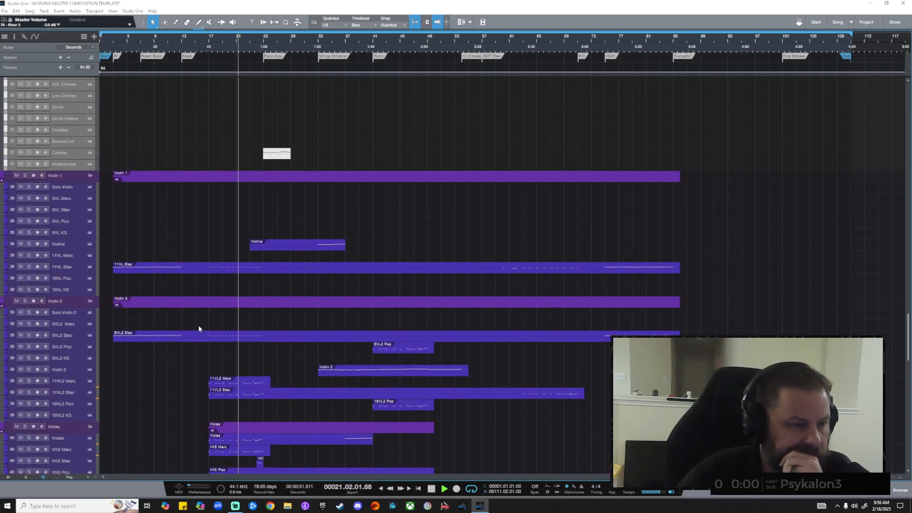
pyautogui.scroll(2, 199, 329)
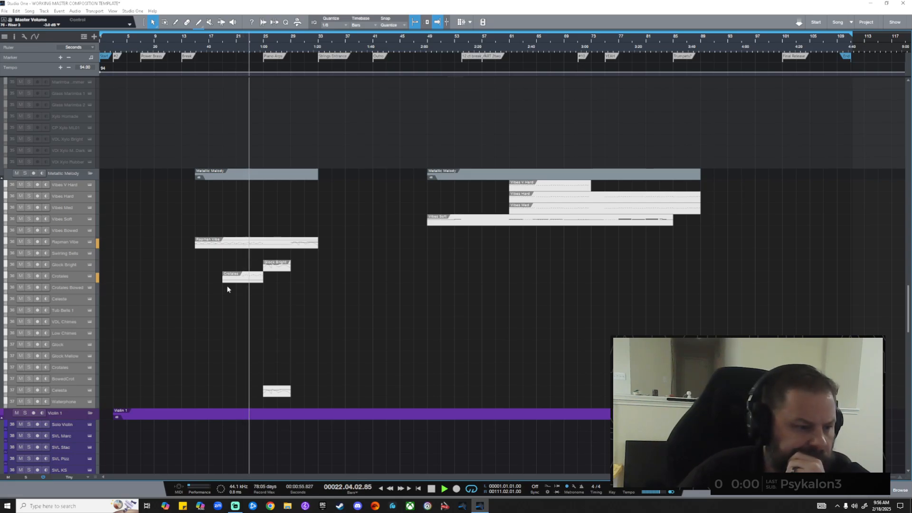
# Browse up past trumpets, clarinets and oboes to the Drums, Piano/Harps and Pic/FL folders.
pyautogui.scroll(2, 289, 297)
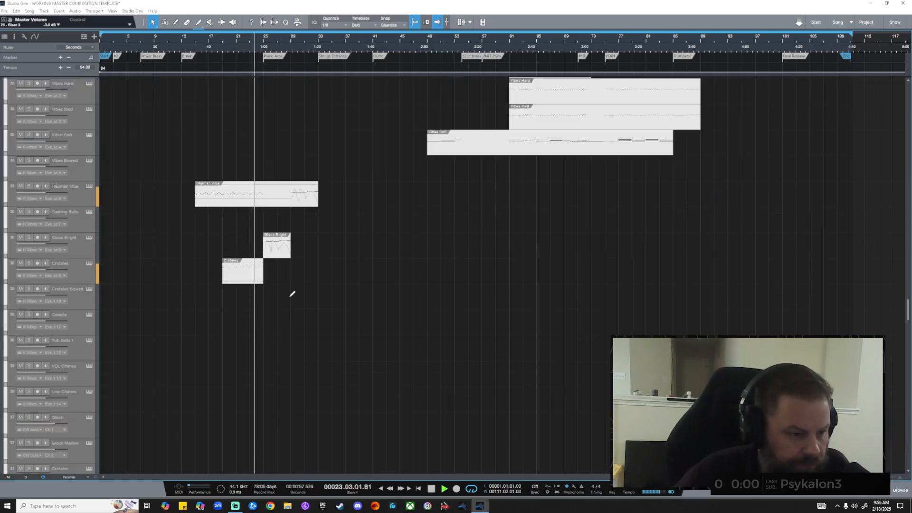
pyautogui.scroll(10, 290, 296)
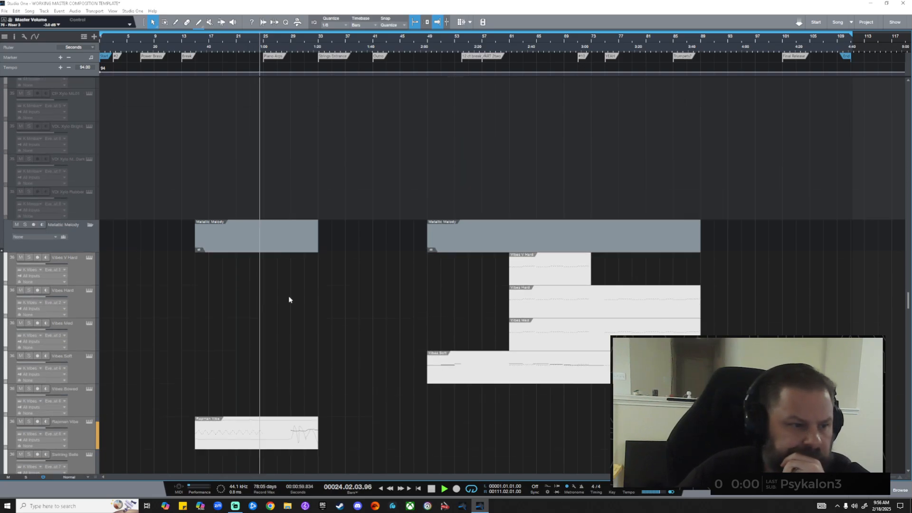
pyautogui.scroll(12, 289, 298)
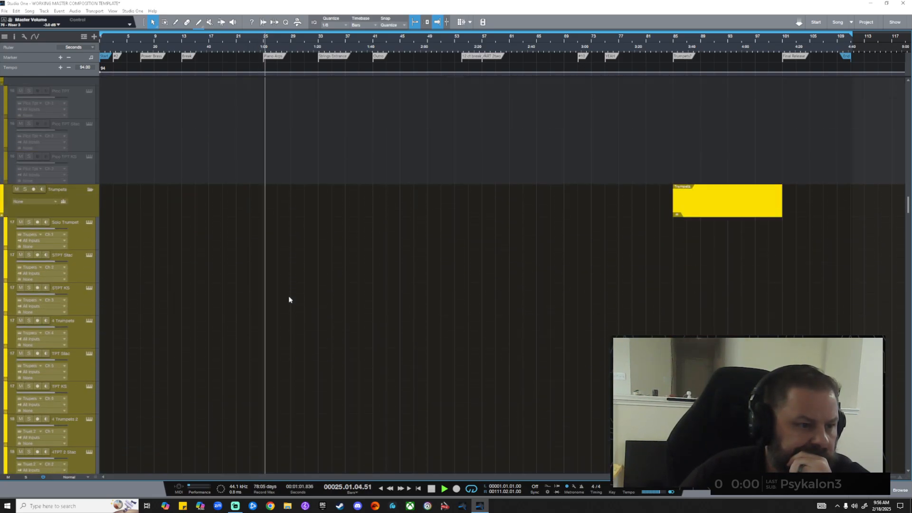
pyautogui.scroll(10, 289, 299)
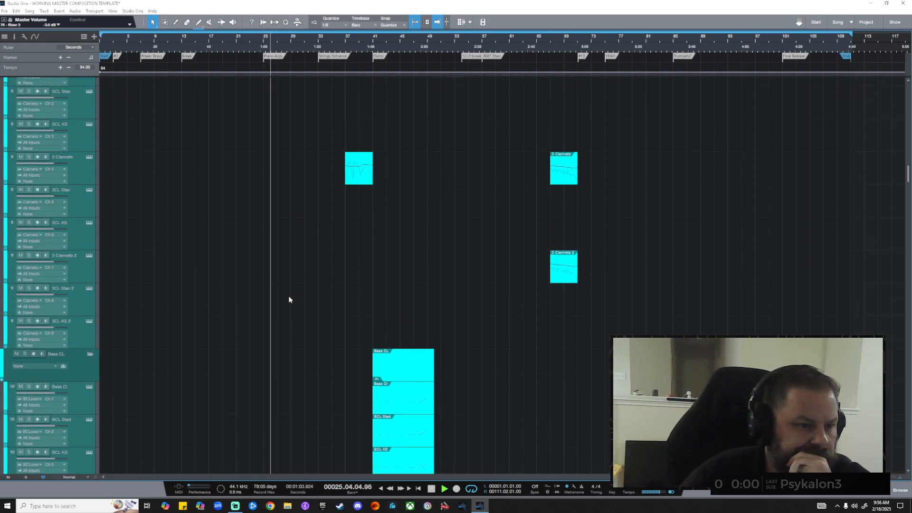
pyautogui.scroll(4, 288, 300)
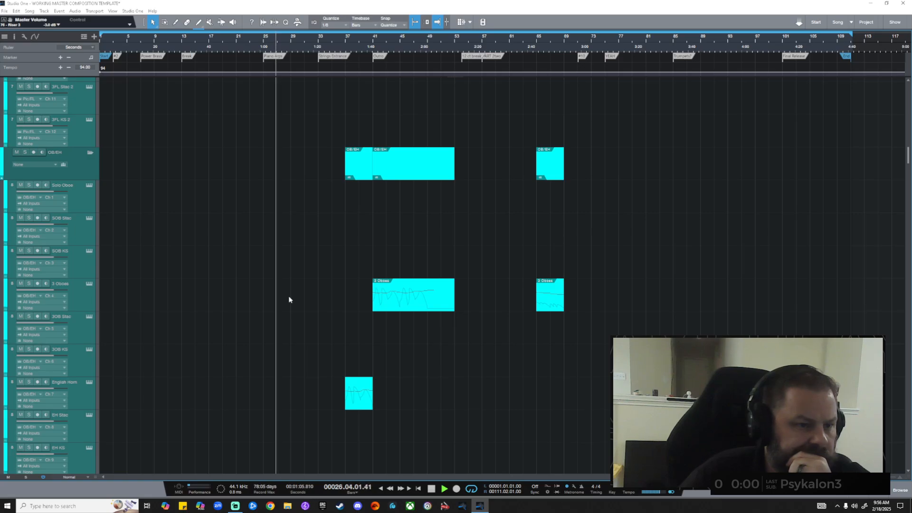
pyautogui.scroll(-2, 289, 300)
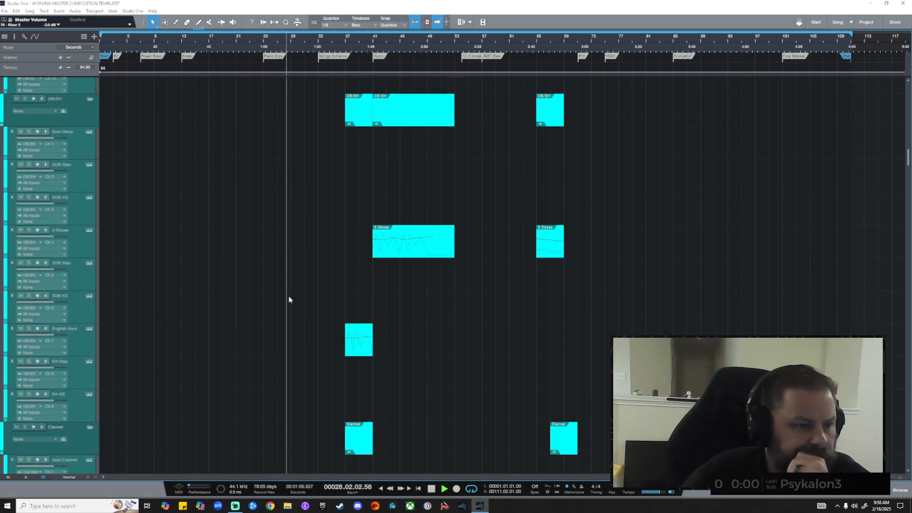
pyautogui.scroll(8, 289, 299)
pyautogui.scroll(15, 288, 300)
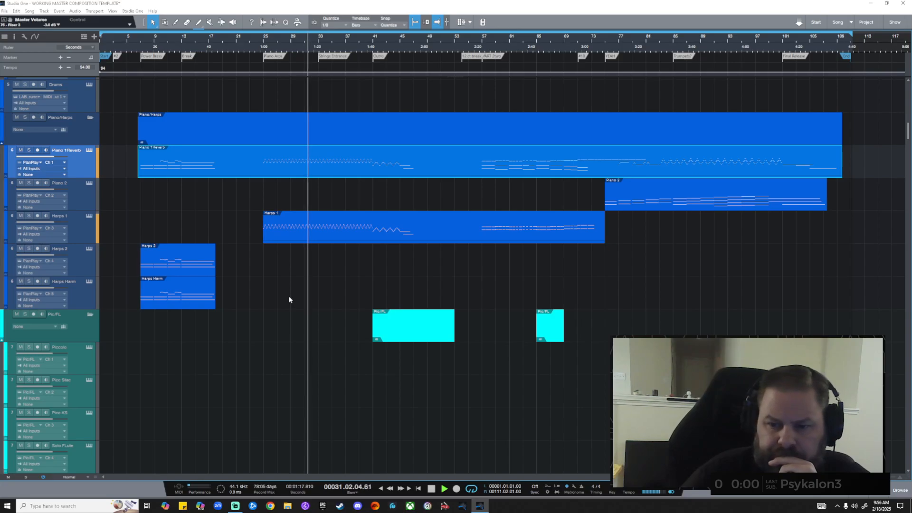
# Scroll down through each orchestral section while the song keeps playing.
pyautogui.scroll(-10, 288, 298)
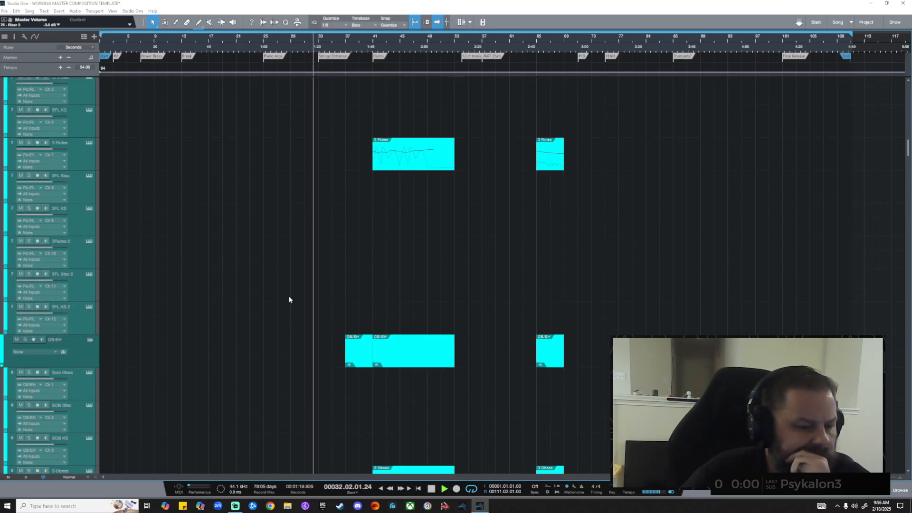
pyautogui.scroll(-8, 288, 299)
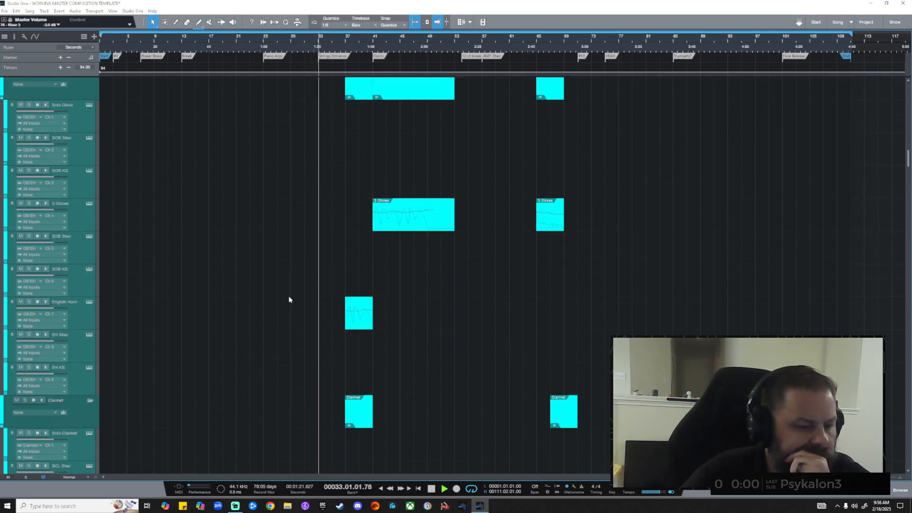
pyautogui.scroll(-15, 289, 299)
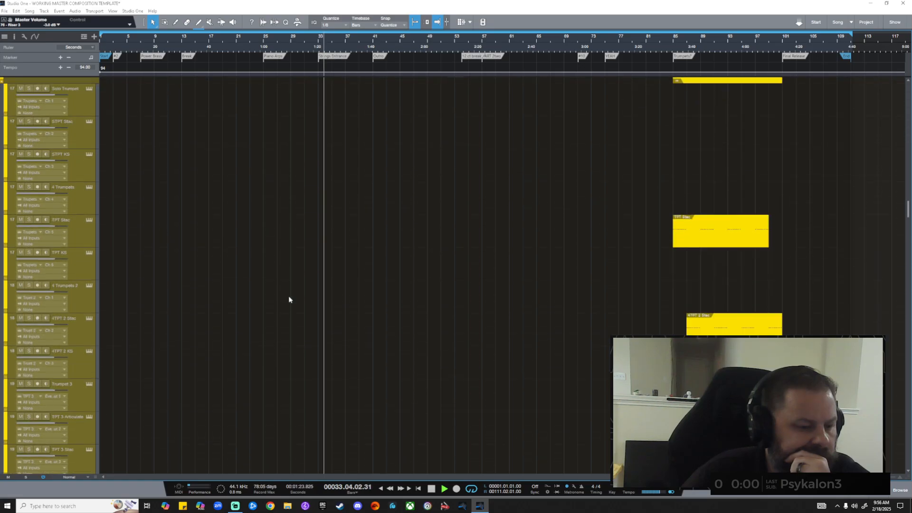
pyautogui.scroll(-20, 288, 299)
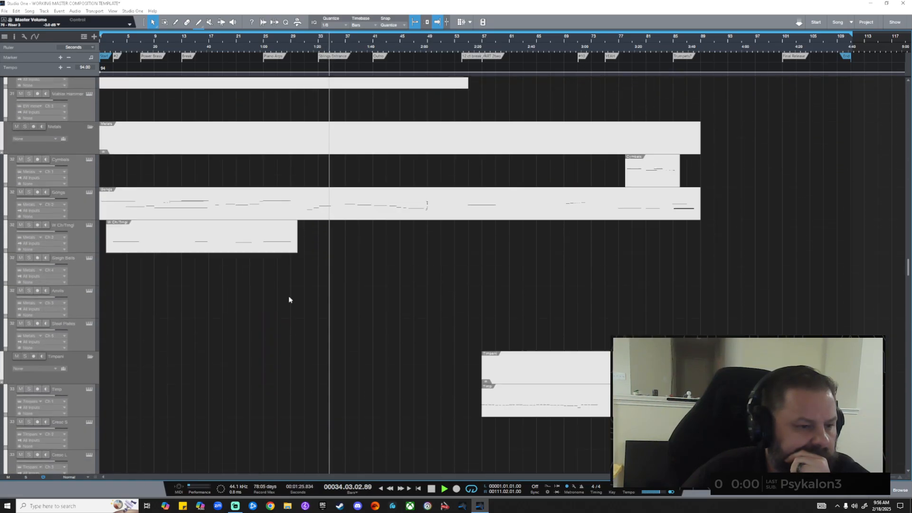
pyautogui.scroll(-20, 289, 299)
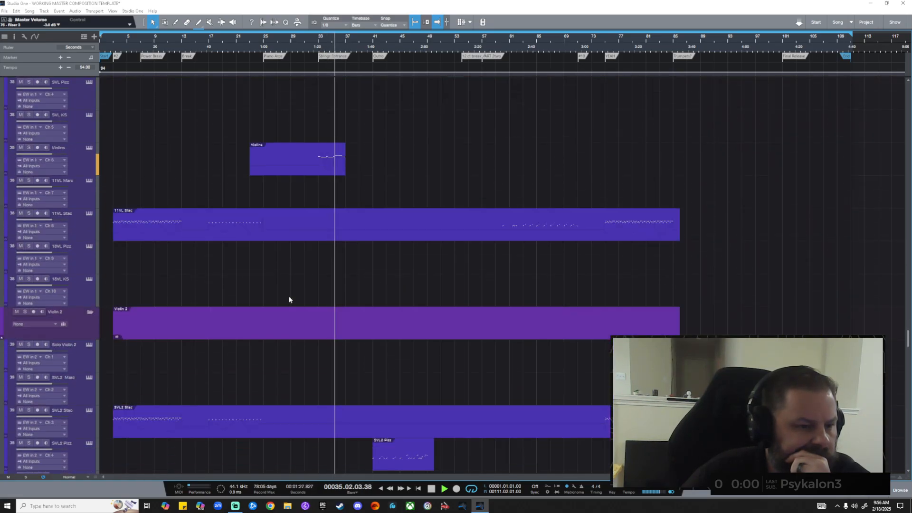
pyautogui.scroll(-2, 289, 299)
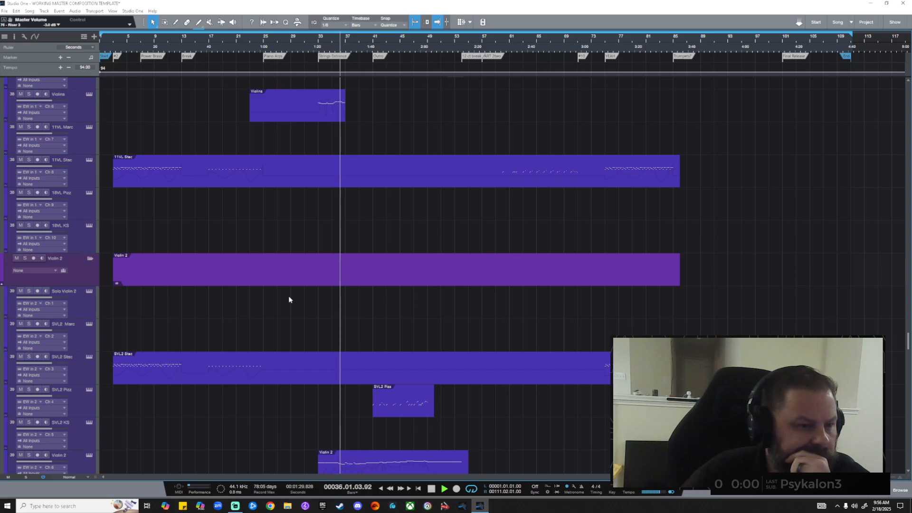
pyautogui.scroll(-4, 322, 315)
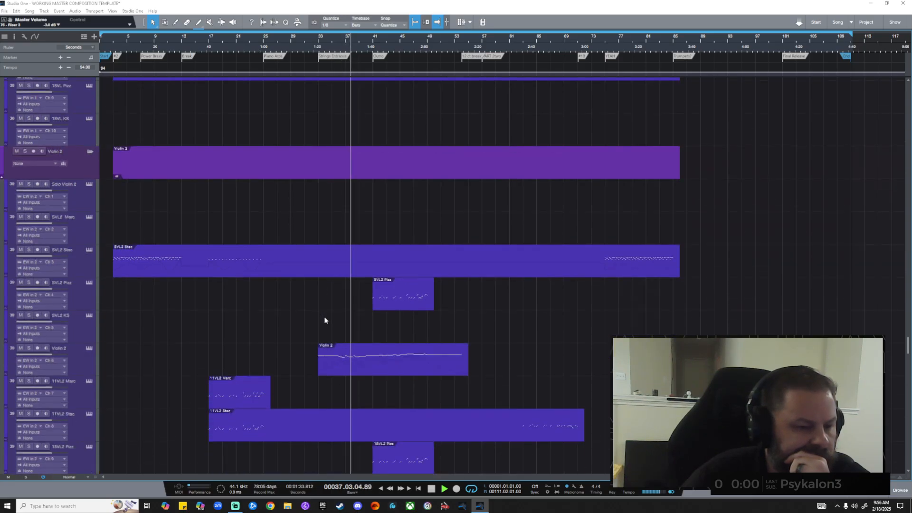
# Shrink track heights to Minimal so every track fits on screen.
pyautogui.scroll(20, 331, 322)
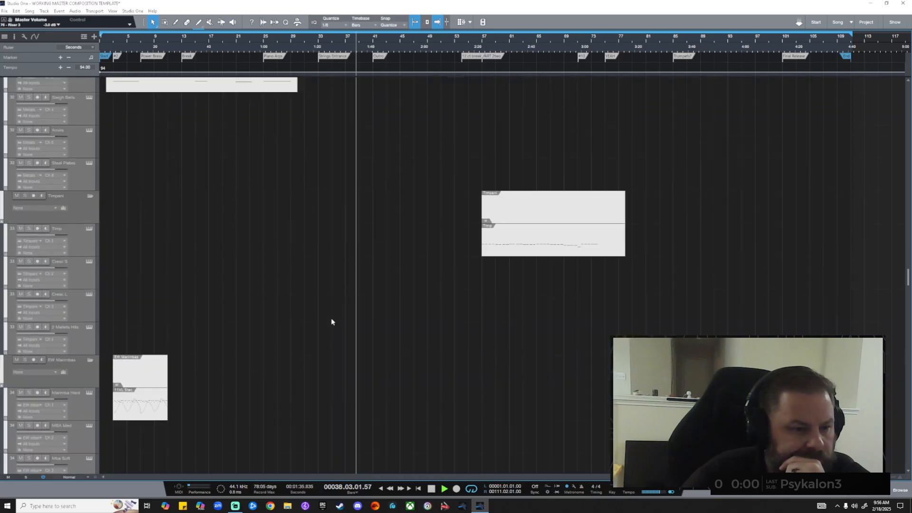
pyautogui.scroll(15, 332, 322)
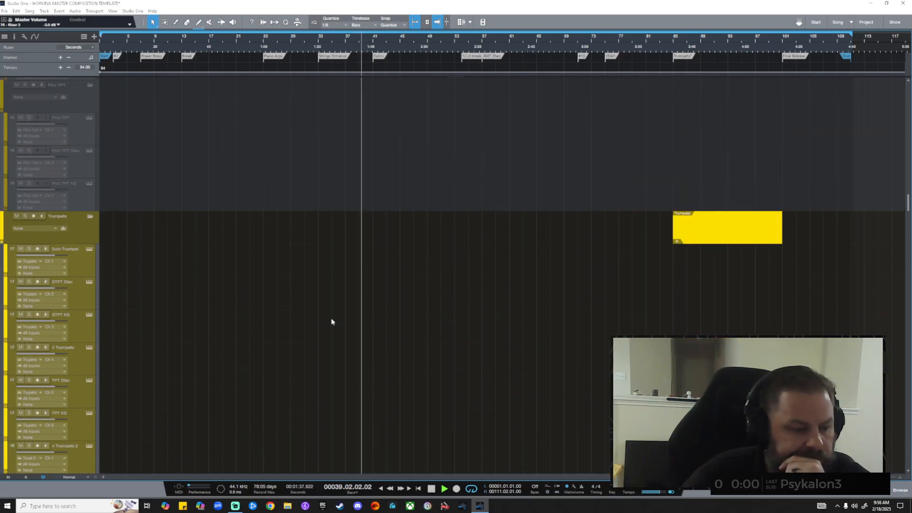
pyautogui.keyDown('alt'); pyautogui.scroll(-2, 332, 321); pyautogui.keyUp('alt')
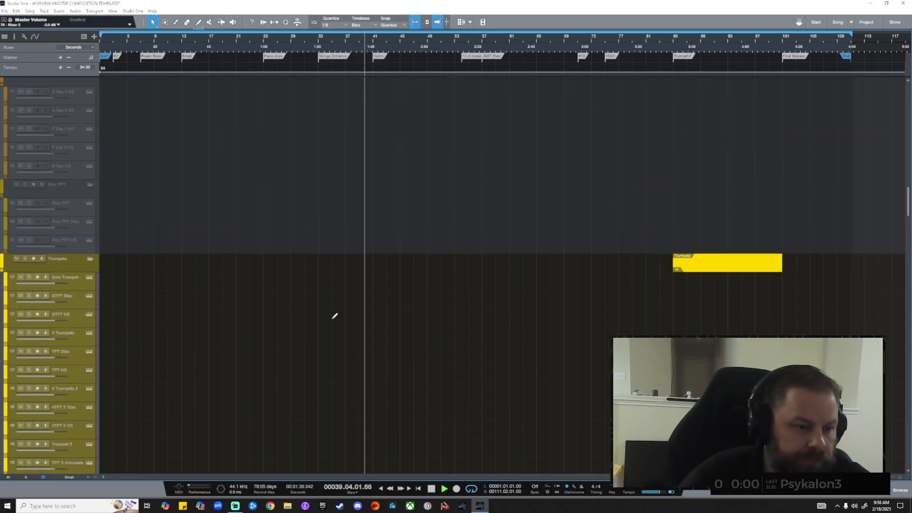
pyautogui.keyDown('alt'); pyautogui.scroll(-1, 335, 316); pyautogui.keyUp('alt')
pyautogui.keyDown('alt'); pyautogui.scroll(-1, 334, 315); pyautogui.keyUp('alt')
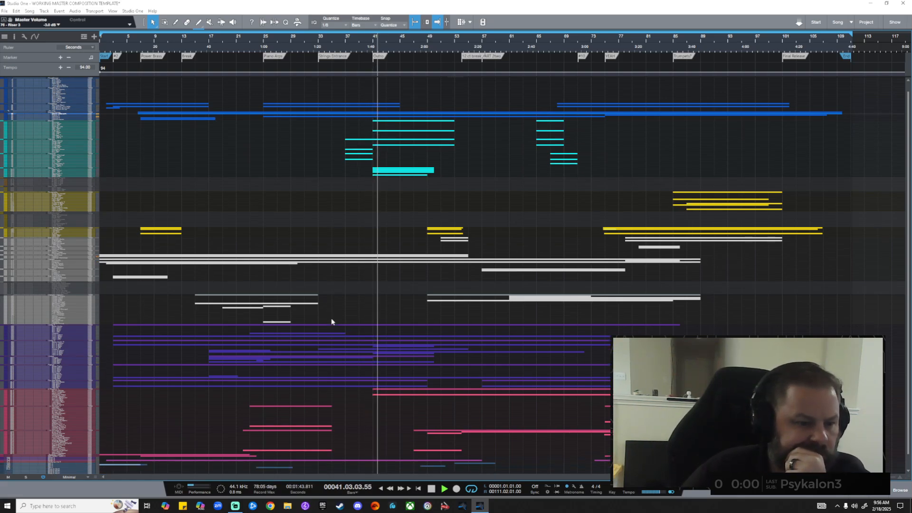
pyautogui.scroll(-1, 331, 321)
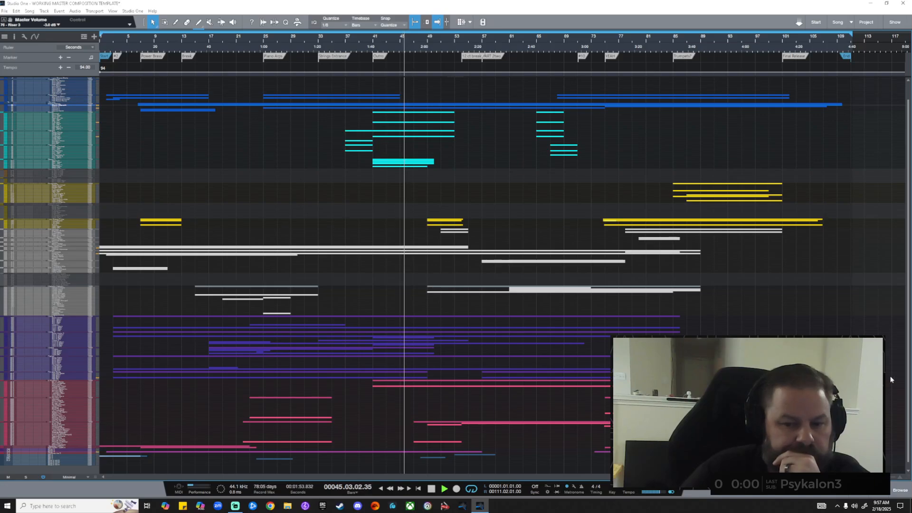
pyautogui.scroll(1, 893, 380)
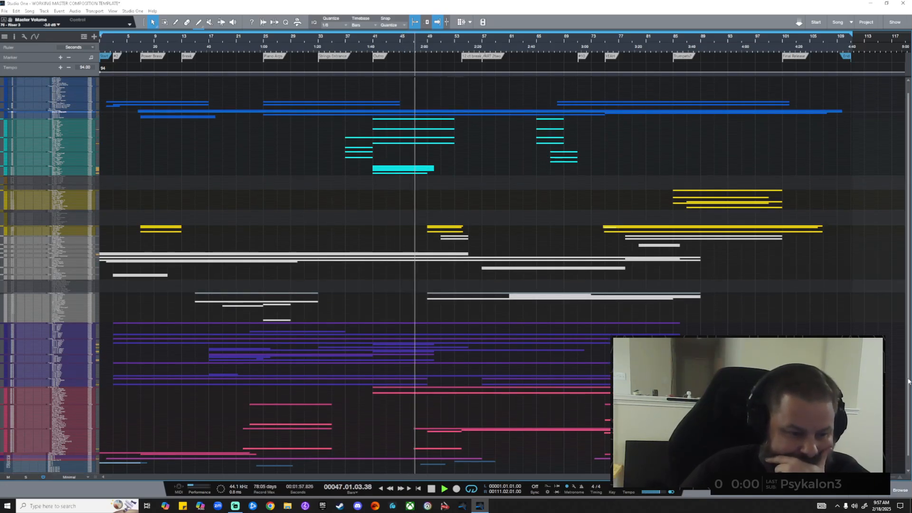
pyautogui.scroll(-1, 908, 381)
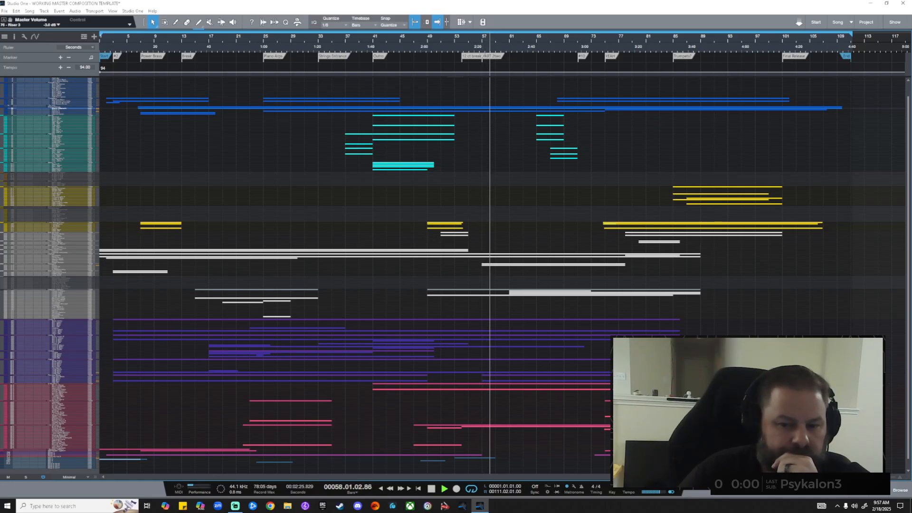
pyautogui.scroll(2, 908, 395)
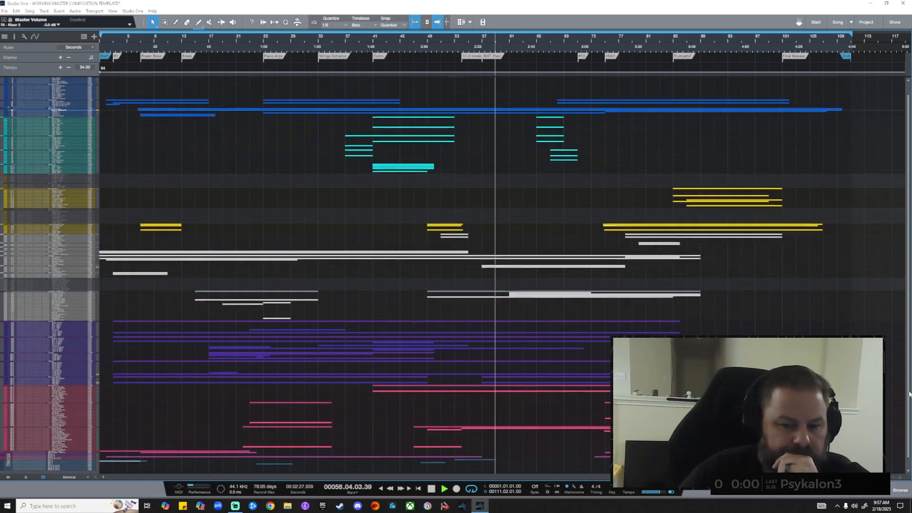
pyautogui.scroll(-3, 908, 398)
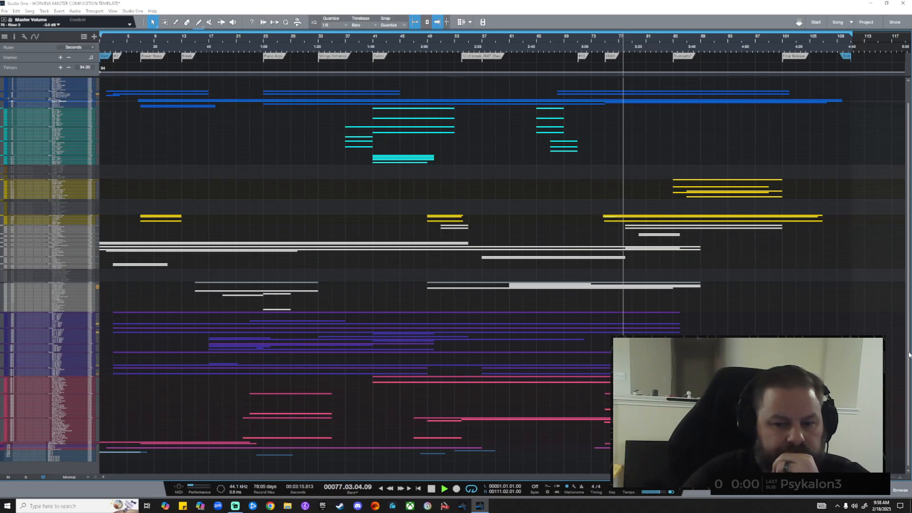
pyautogui.moveTo(908, 355)
pyautogui.mouseDown()
pyautogui.moveTo(909, 340)
pyautogui.moveTo(910, 349)
pyautogui.mouseUp()
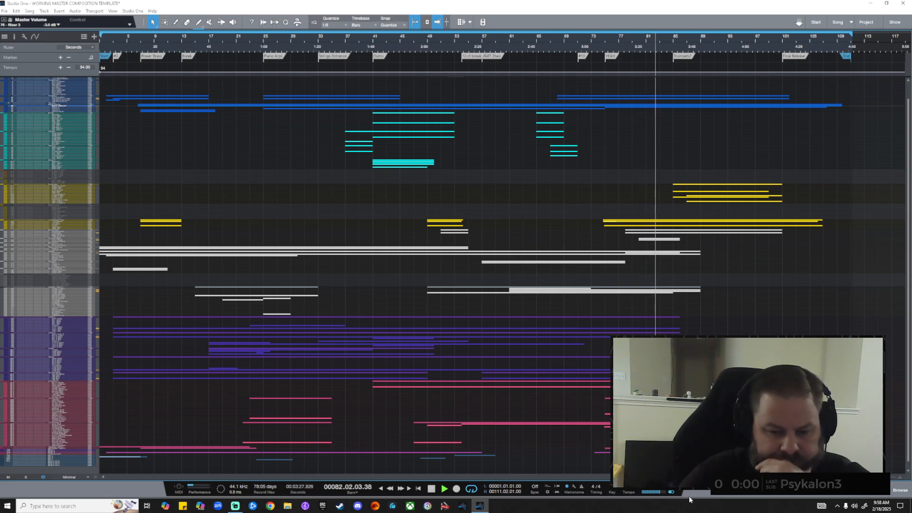
# In the Console, lower the Strings Swell fader to -2.1 dB.
pyautogui.click(878, 491)
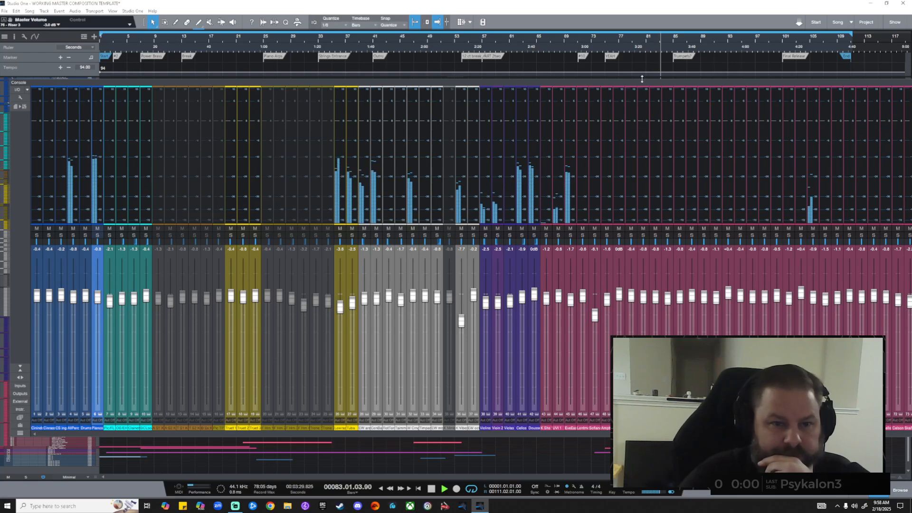
pyautogui.moveTo(622, 79); pyautogui.dragTo(497, 76)
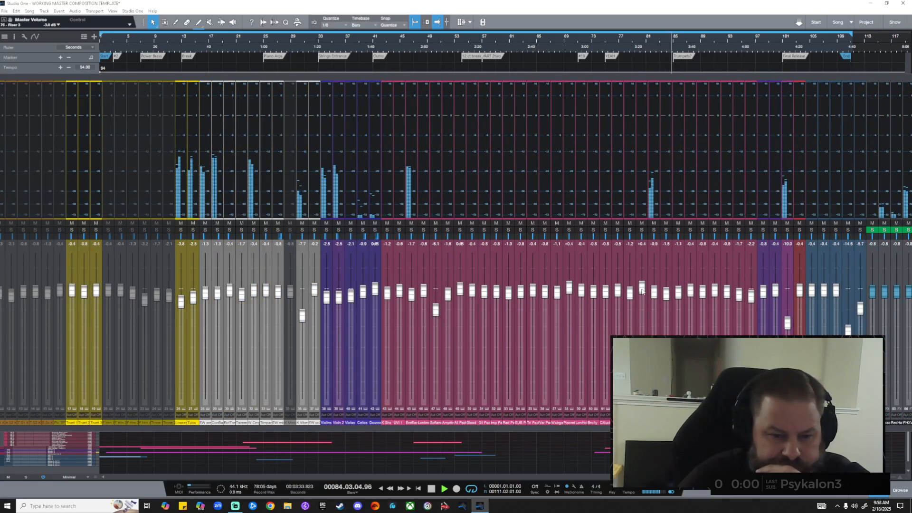
pyautogui.moveTo(654, 291); pyautogui.dragTo(641, 291)
# Raise Riser 3 to -9.2 dB, then dock and close the Console.
pyautogui.scroll(-2, 569, 286)
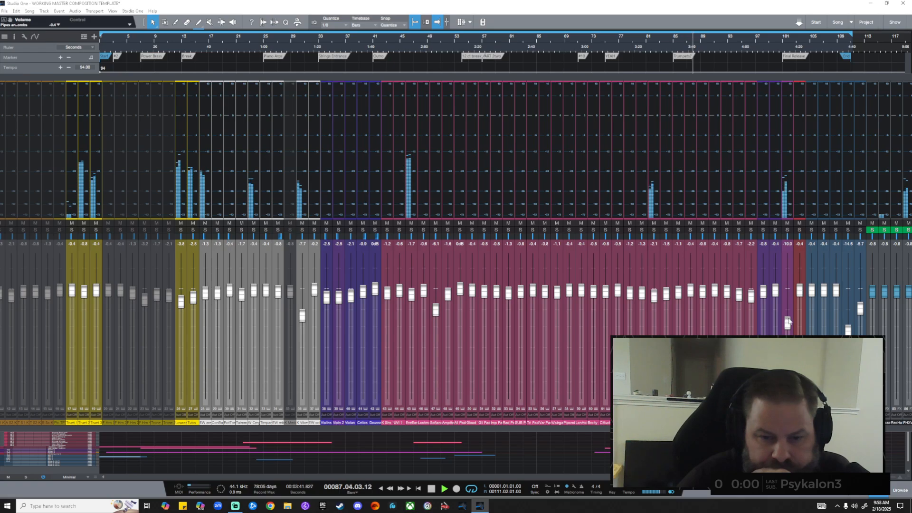
pyautogui.scroll(2, 788, 322)
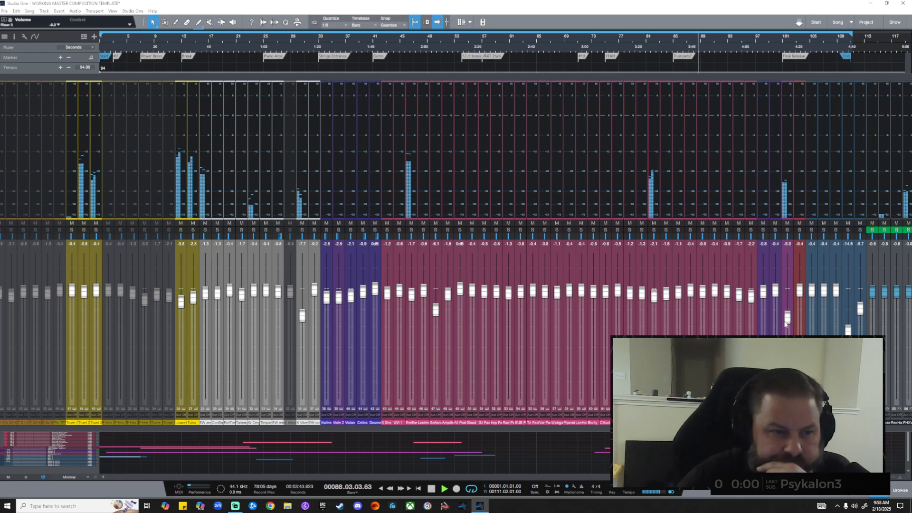
pyautogui.moveTo(330, 78); pyautogui.dragTo(579, 88)
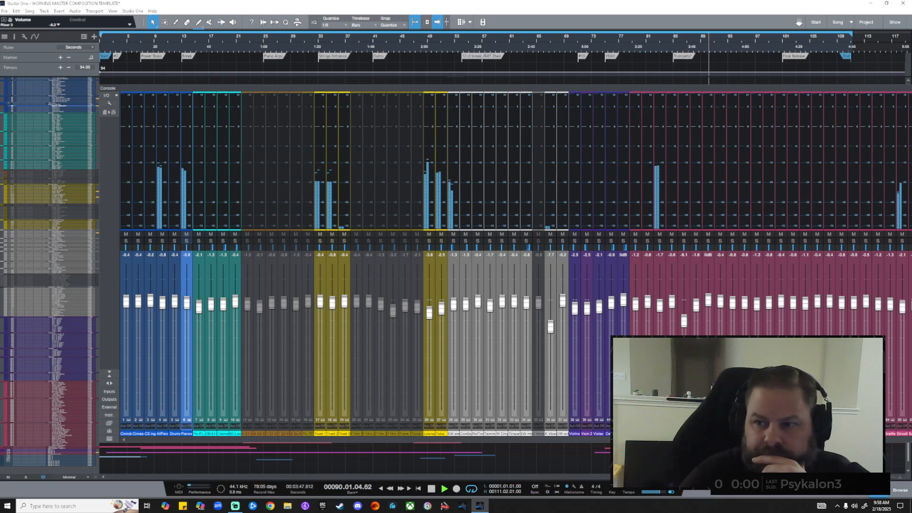
pyautogui.press('F3')
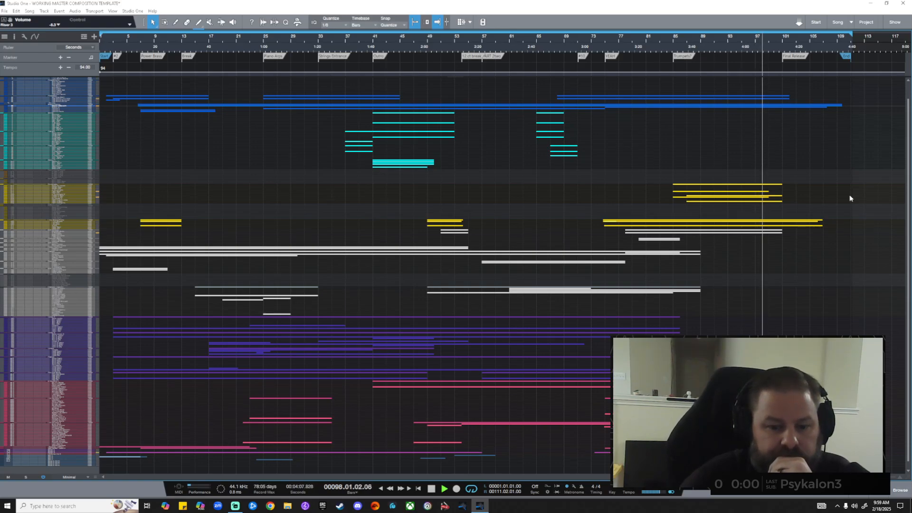
# Disable looping, let the song play through, and stop at bar 109.
pyautogui.scroll(-1, 496, 470)
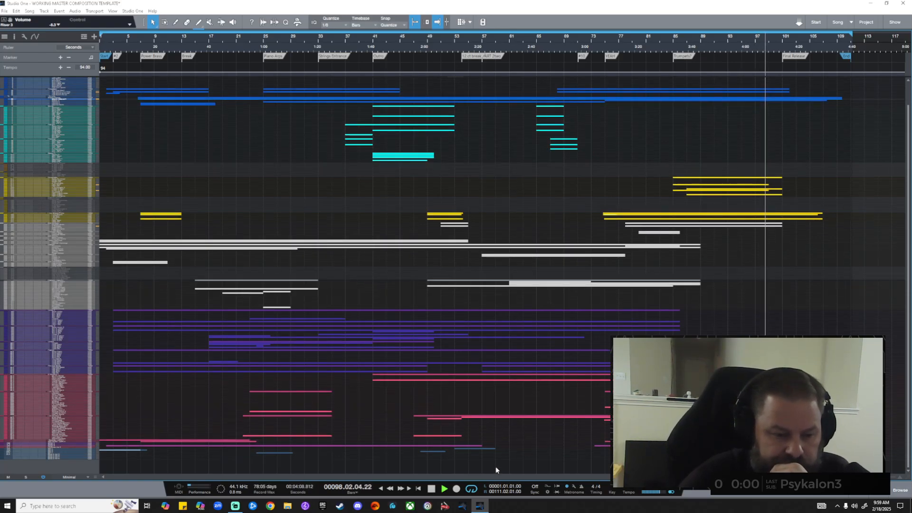
pyautogui.click(472, 490)
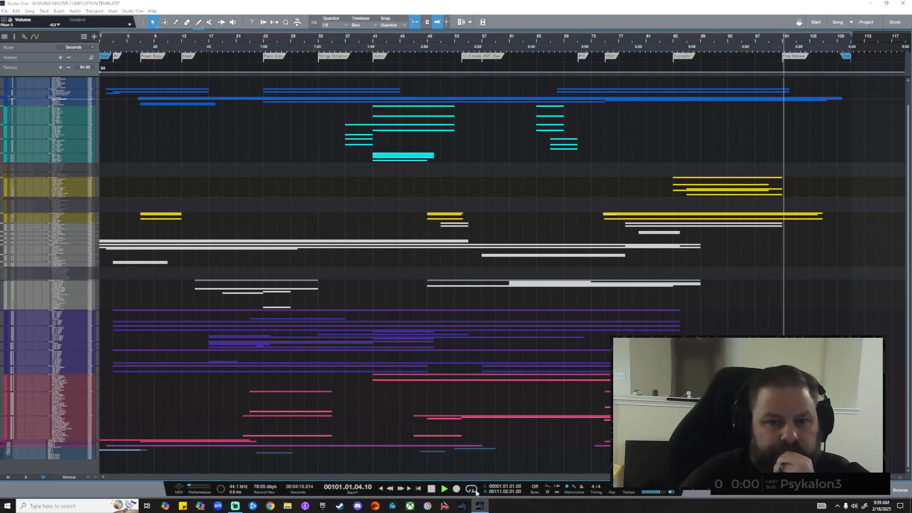
pyautogui.click(432, 491)
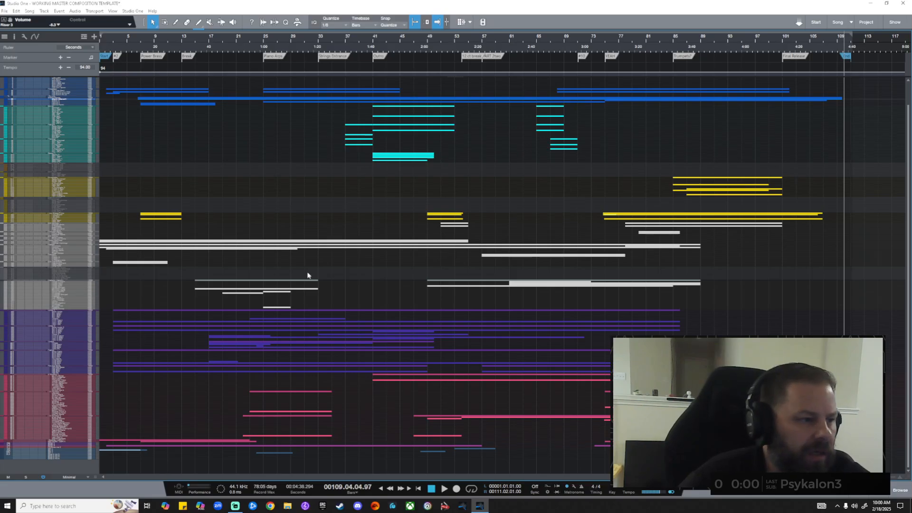
# Set Medium track height, scroll to the top, and open Kontakt for the first CineWinds track.
pyautogui.scroll(1, 117, 128)
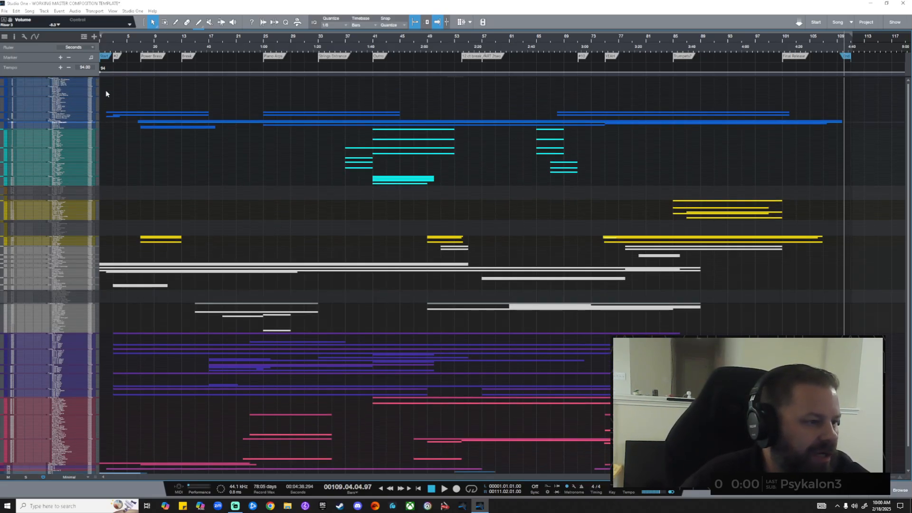
pyautogui.scroll(3, 115, 125)
pyautogui.scroll(2, 116, 137)
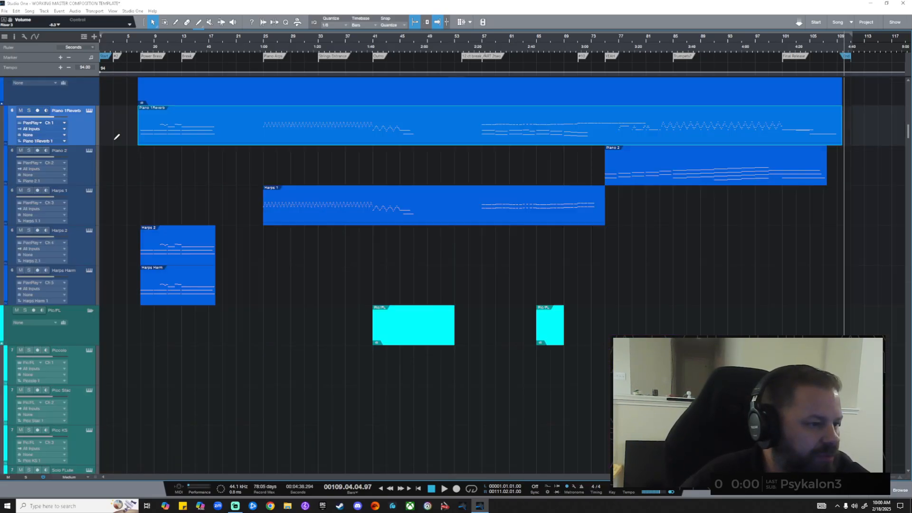
pyautogui.scroll(10, 113, 143)
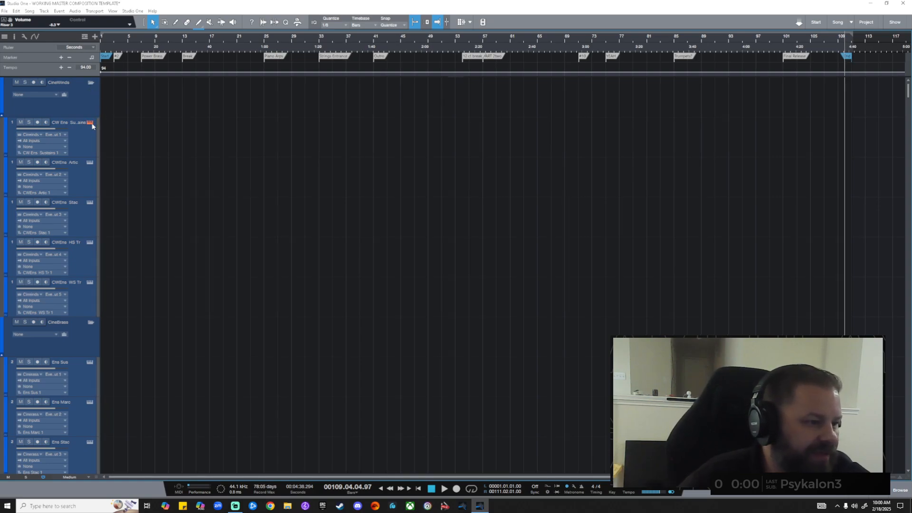
pyautogui.click(91, 123)
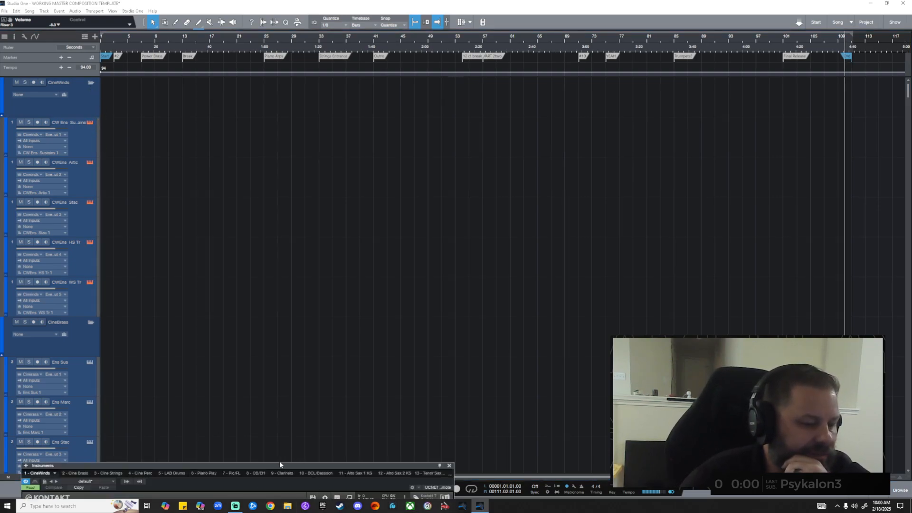
# Enlarge the Kontakt window, browse its patches, and collapse the CineWinds folder.
pyautogui.moveTo(280, 464); pyautogui.dragTo(569, 27)
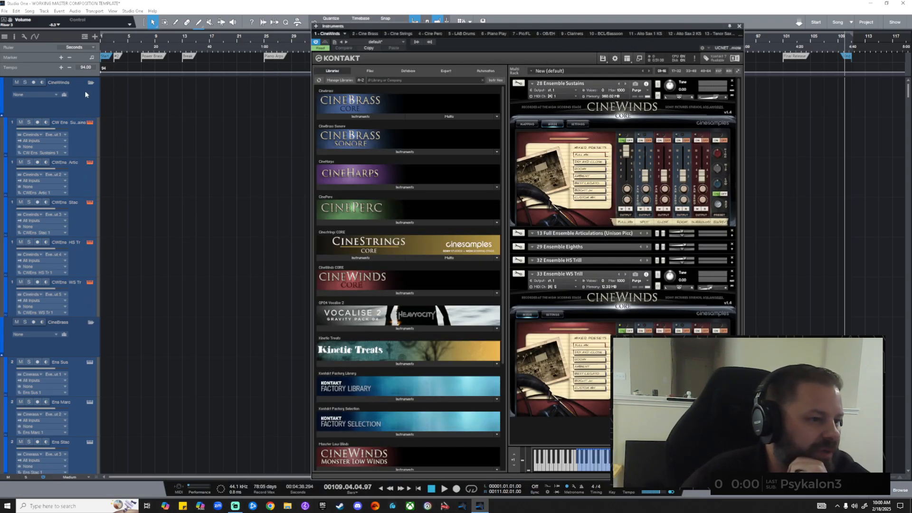
pyautogui.scroll(-1, 87, 266)
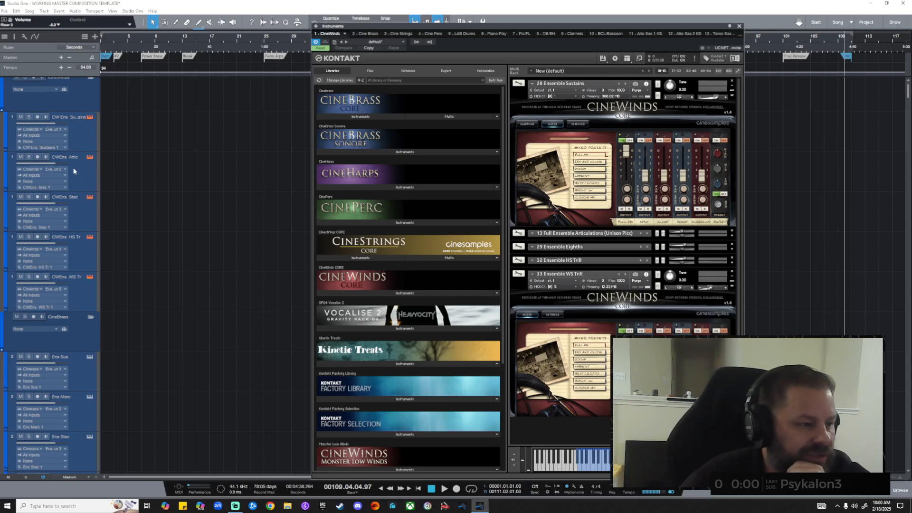
pyautogui.scroll(1, 80, 271)
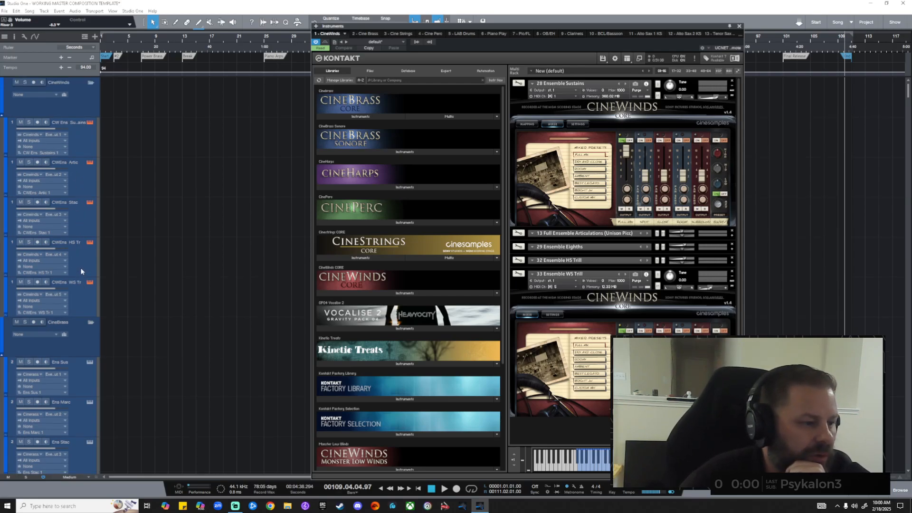
pyautogui.click(91, 83)
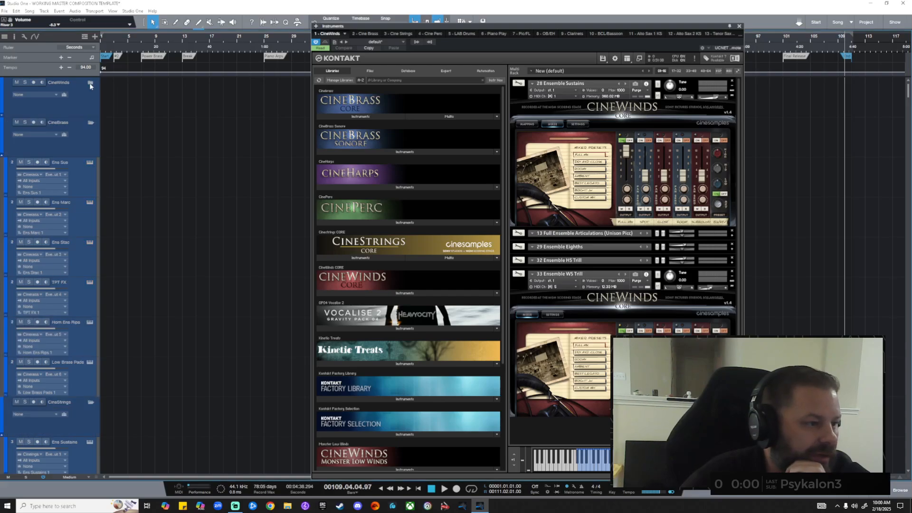
# Review the CineBrass patches in Kontakt, then close Kontakt and show the mixing console.
pyautogui.click(90, 162)
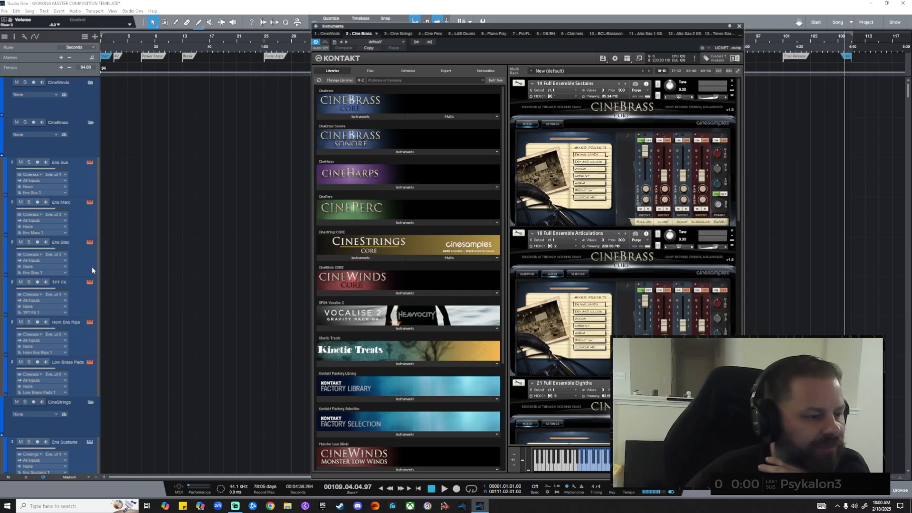
pyautogui.scroll(-1, 93, 273)
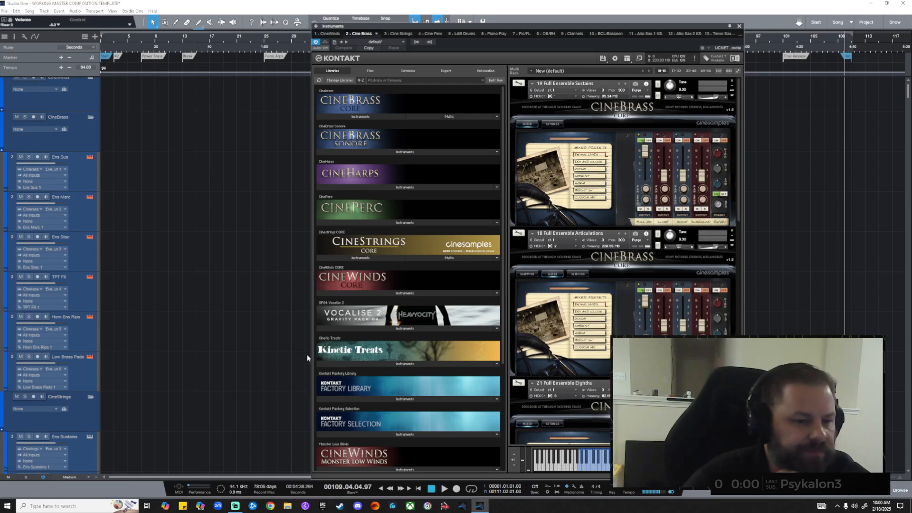
pyautogui.moveTo(738, 131); pyautogui.dragTo(777, 109)
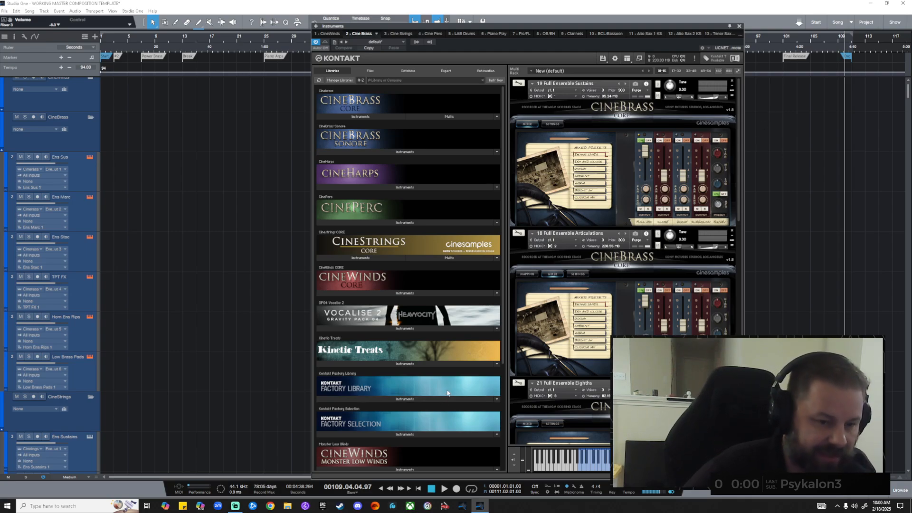
pyautogui.click(740, 26)
pyautogui.press('F3')
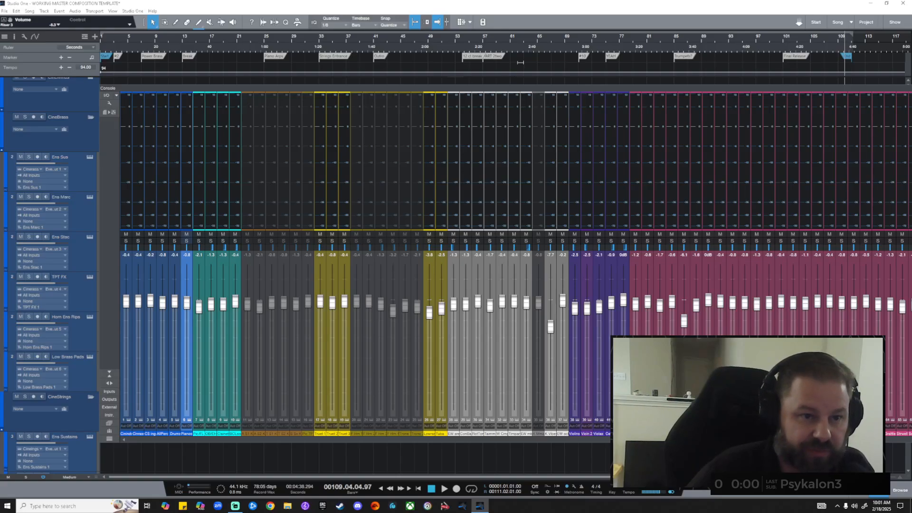
# Drag the mixing console aside to uncover the arrangement tracks.
pyautogui.moveTo(530, 89); pyautogui.dragTo(241, 84)
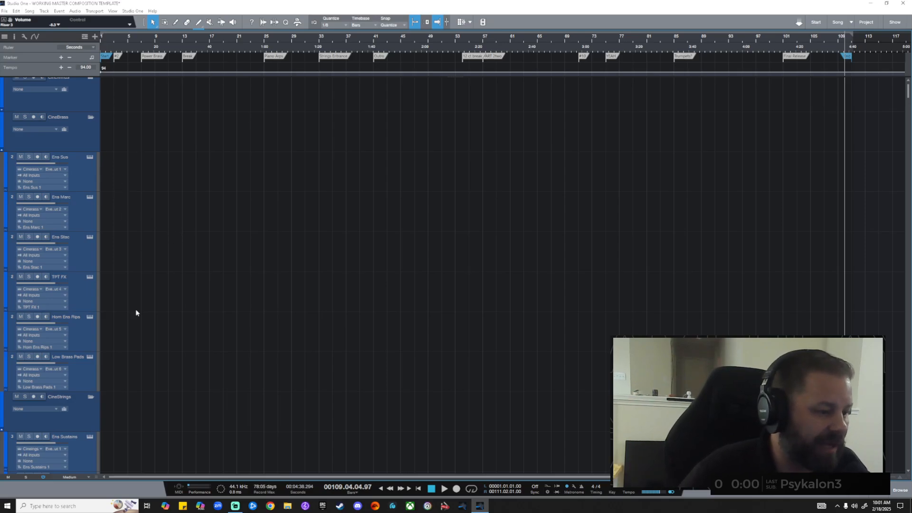
# Briefly open and close the CineBrass Kontakt instrument window.
pyautogui.click(89, 239)
pyautogui.click(739, 26)
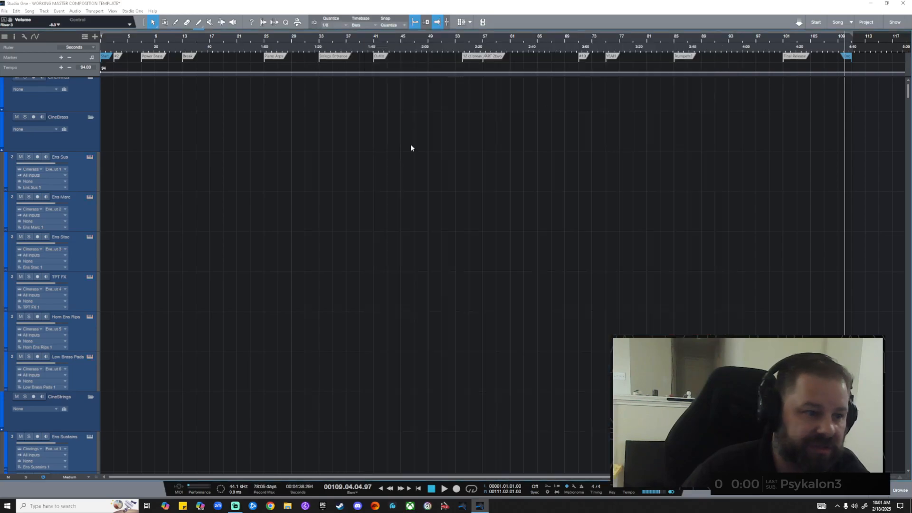
pyautogui.scroll(1, 136, 244)
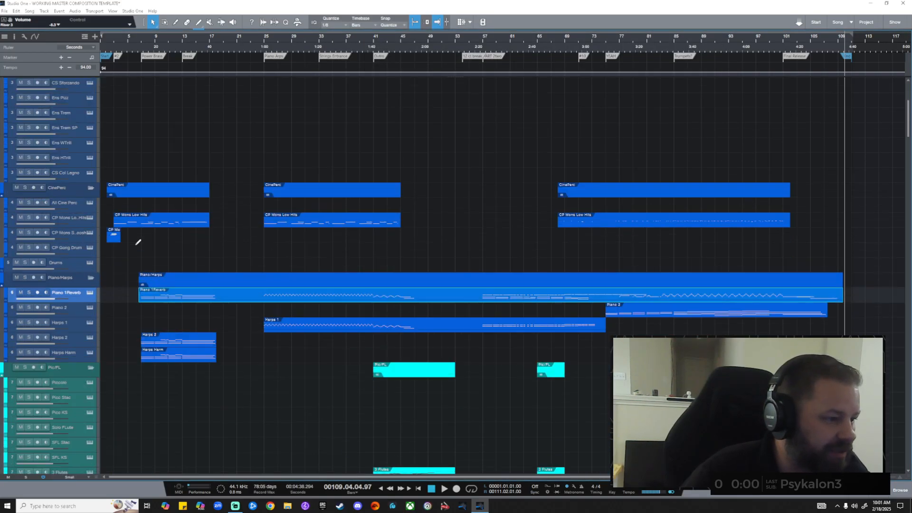
pyautogui.scroll(-1, 136, 244)
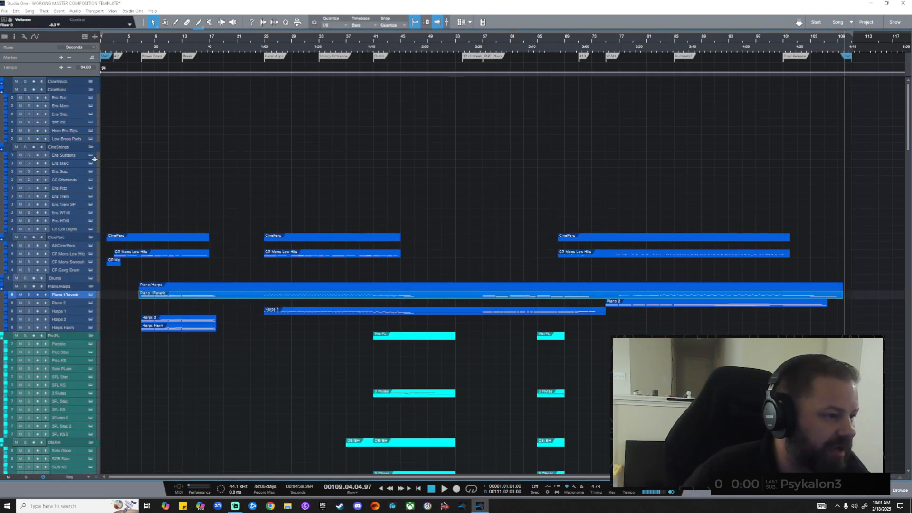
# Expand the CineWinds folder, shrink tracks to Overview height, and open the Piano Play instrument.
pyautogui.click(91, 81)
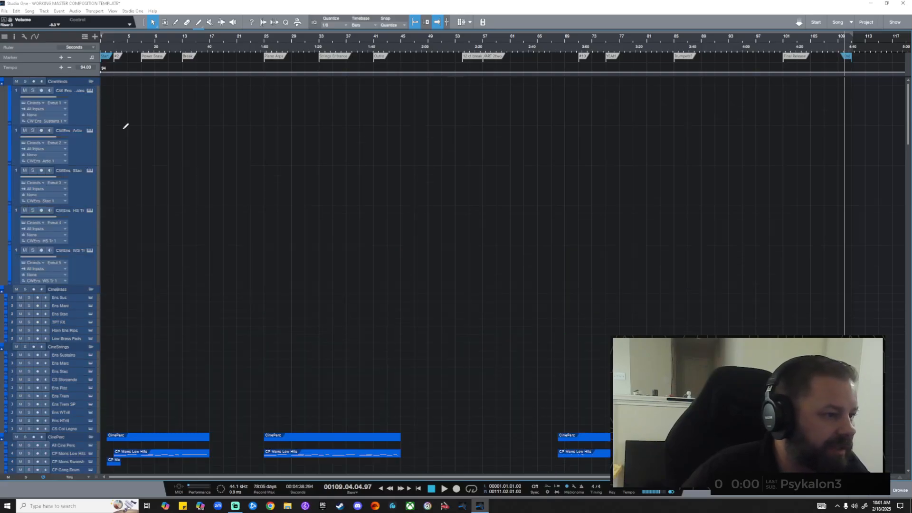
pyautogui.scroll(-1, 124, 129)
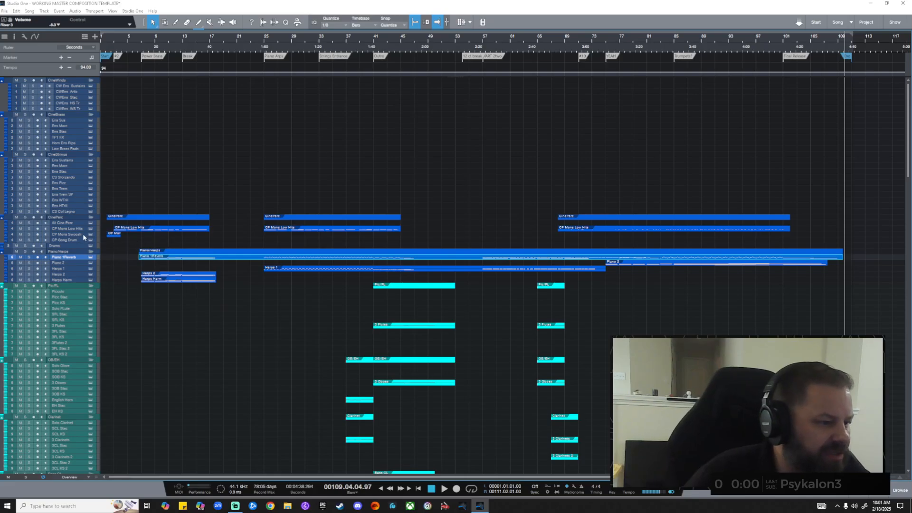
pyautogui.click(91, 258)
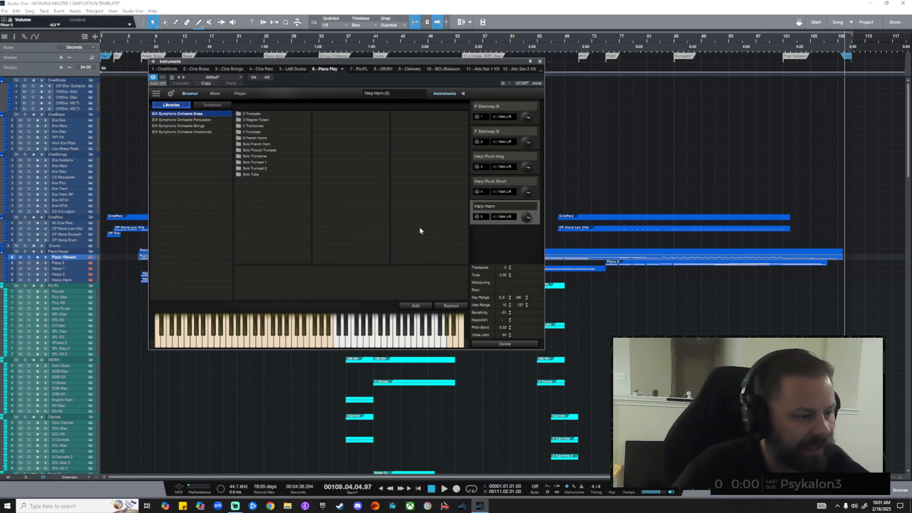
# Close Piano Play, browse the Pic/FL 3FL flute patches in EastWest Play, then show the console.
pyautogui.click(539, 61)
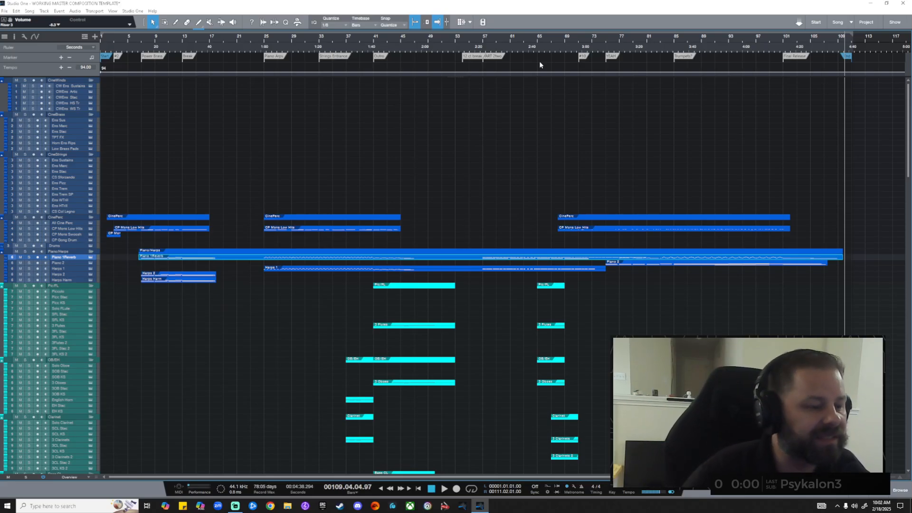
pyautogui.click(91, 309)
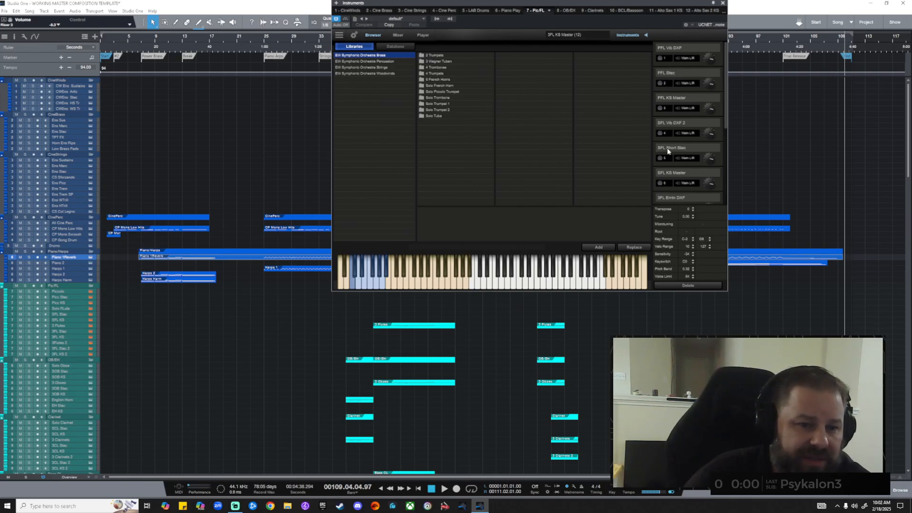
pyautogui.click(91, 294)
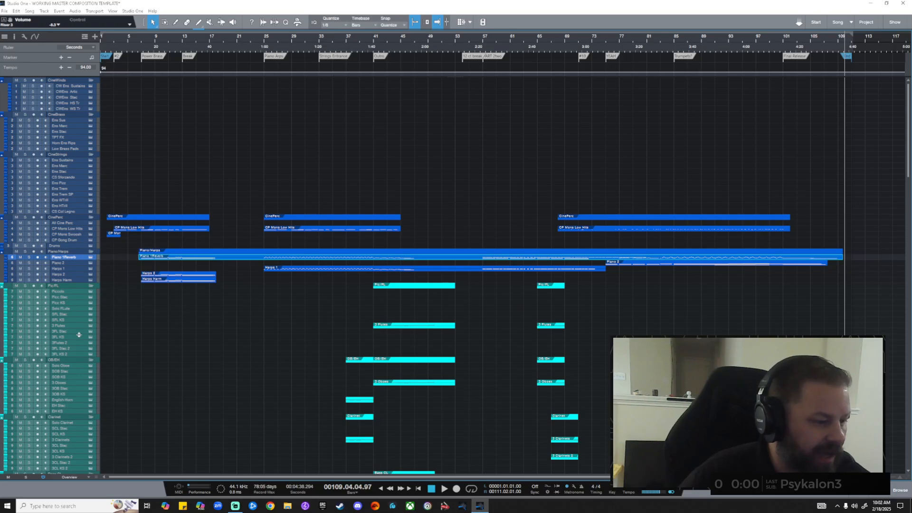
pyautogui.click(91, 355)
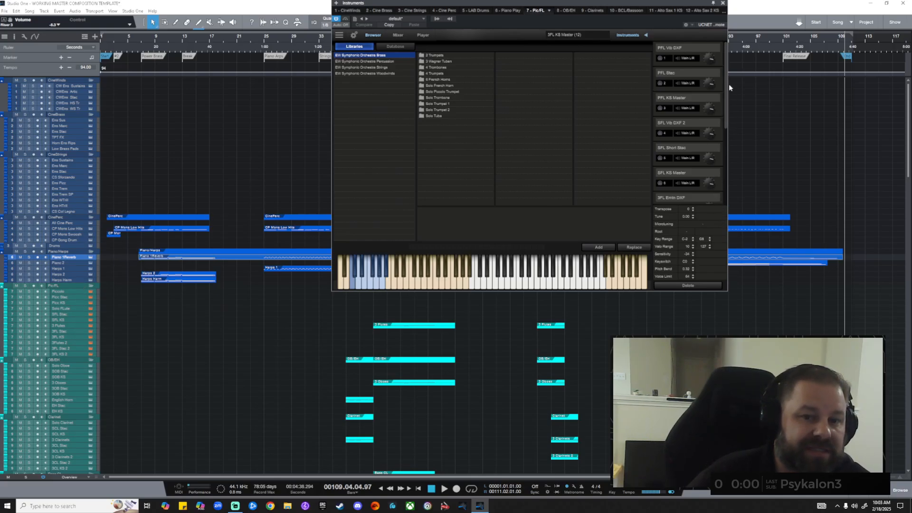
pyautogui.moveTo(725, 90); pyautogui.dragTo(722, 176)
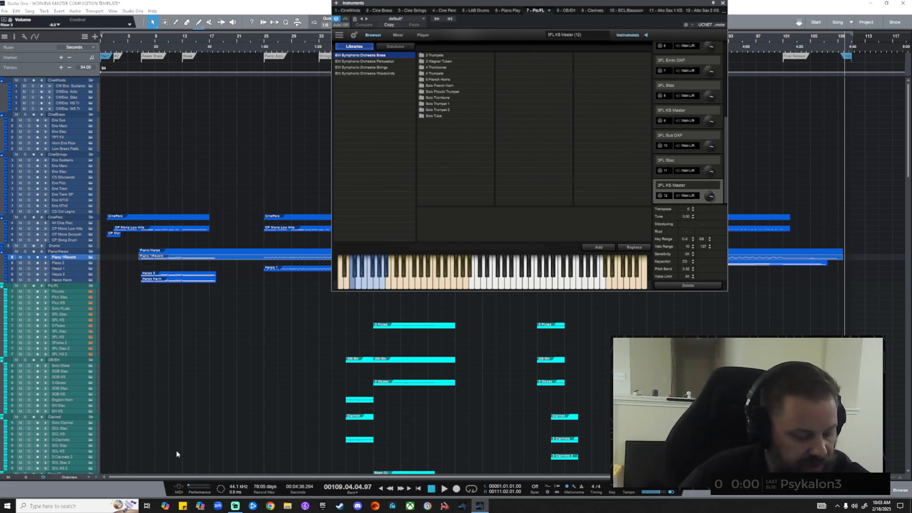
pyautogui.click(882, 495)
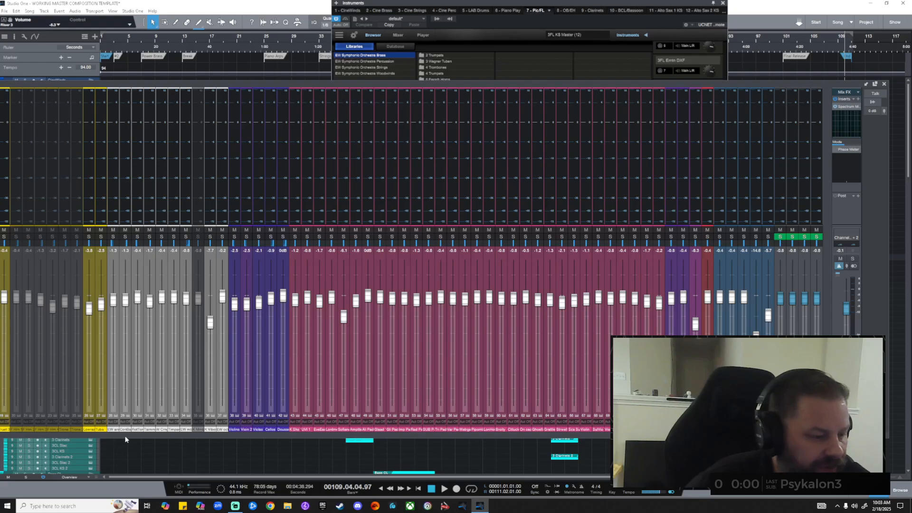
# Move the console aside, check the OB/EH channel's instruments, then close the instrument window.
pyautogui.moveTo(143, 84); pyautogui.dragTo(398, 139)
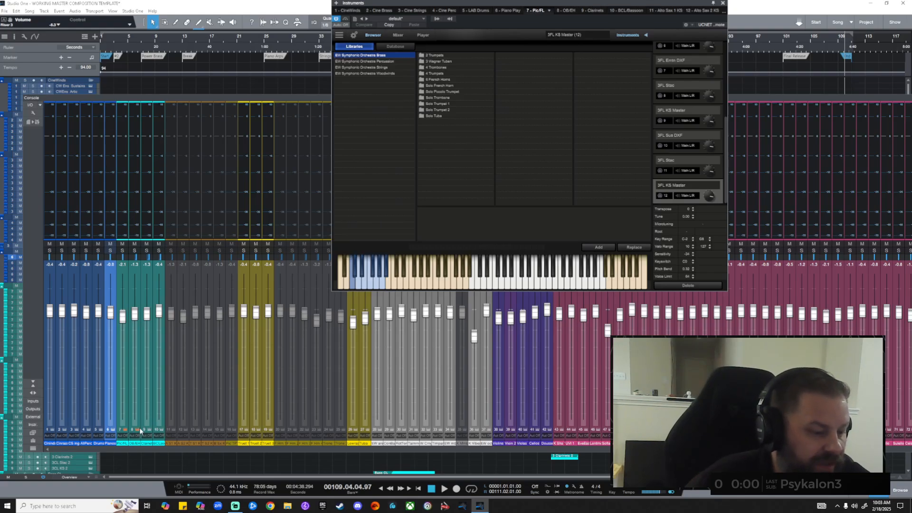
pyautogui.click(141, 430)
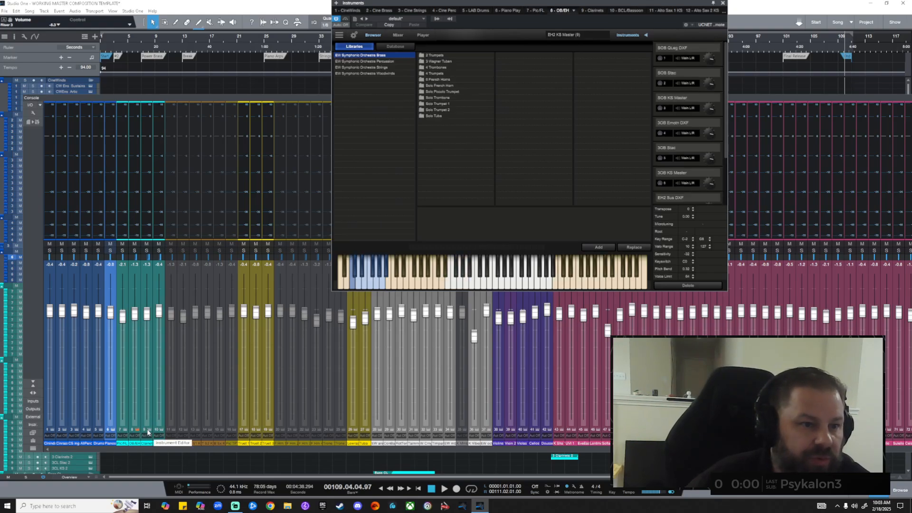
pyautogui.click(722, 4)
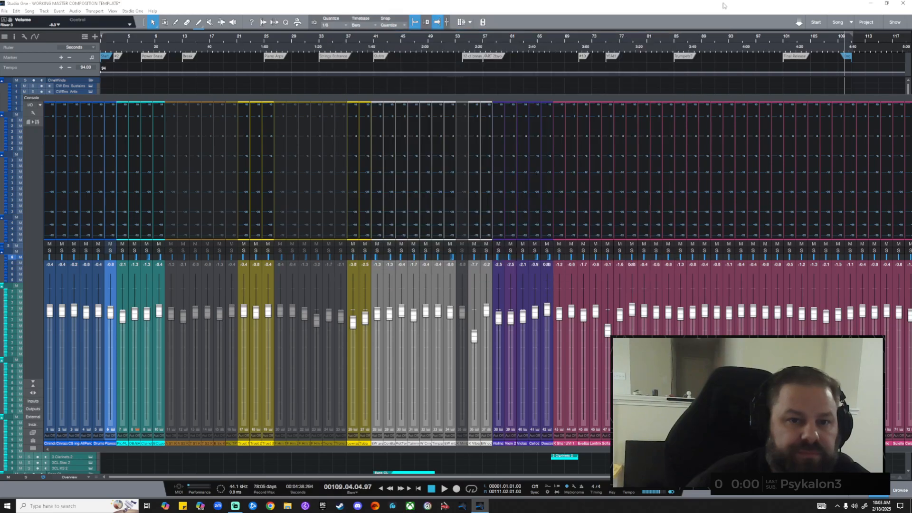
# Close the console, fold the Picc TPT and Saxophone Choir folders, and open 17 - Trumpets' instrument.
pyautogui.press('F3')
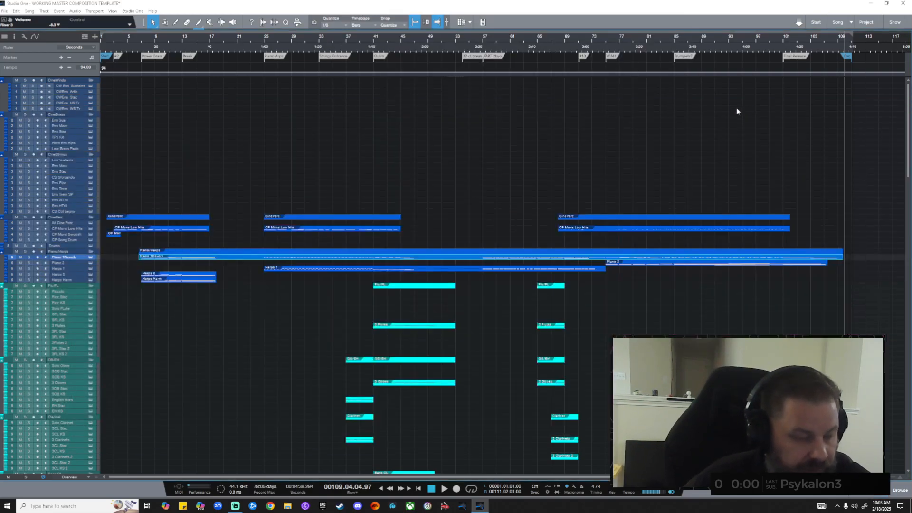
pyautogui.scroll(-3, 79, 367)
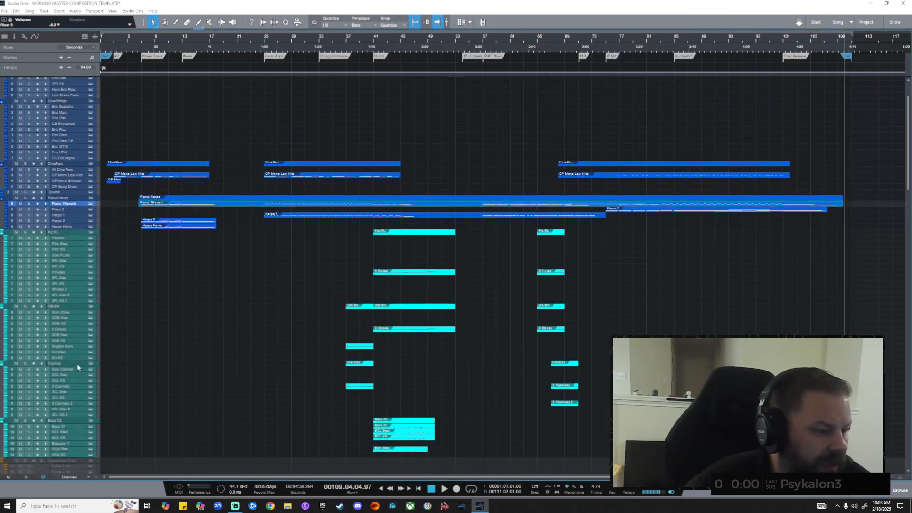
pyautogui.scroll(-3, 78, 367)
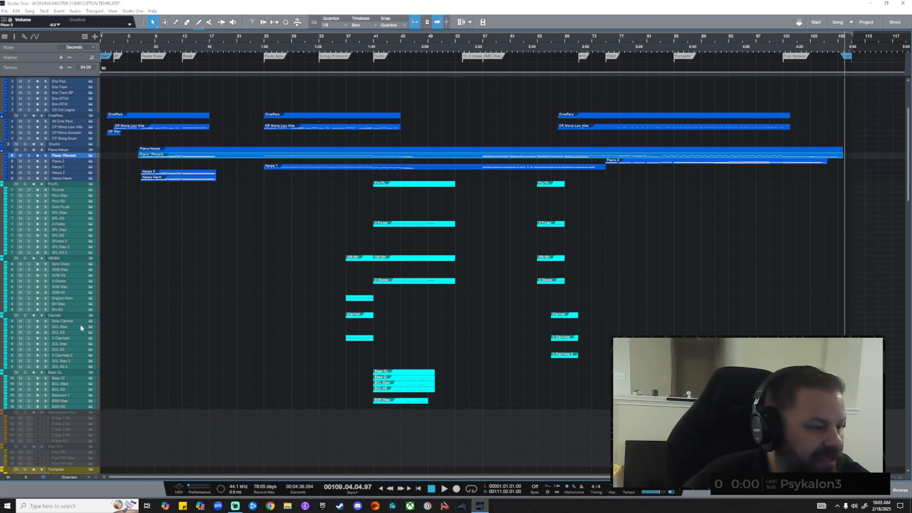
pyautogui.scroll(-10, 130, 323)
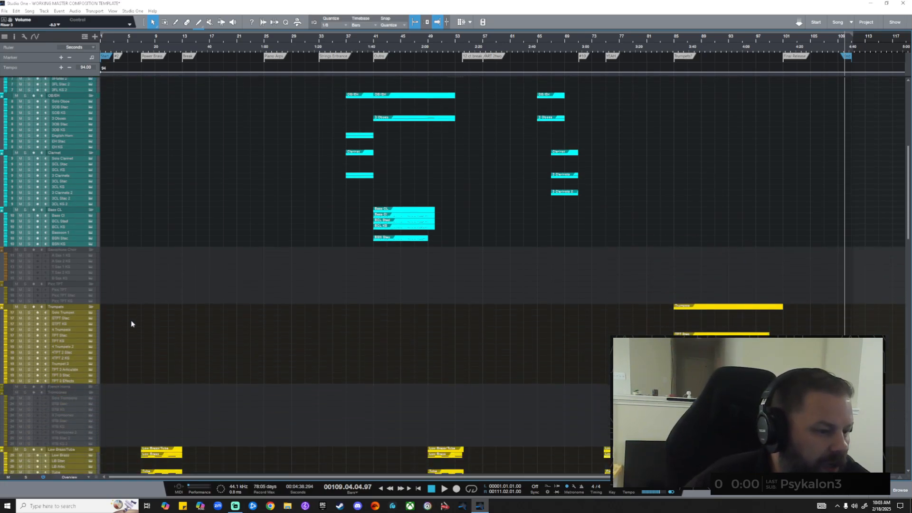
pyautogui.scroll(-1, 87, 290)
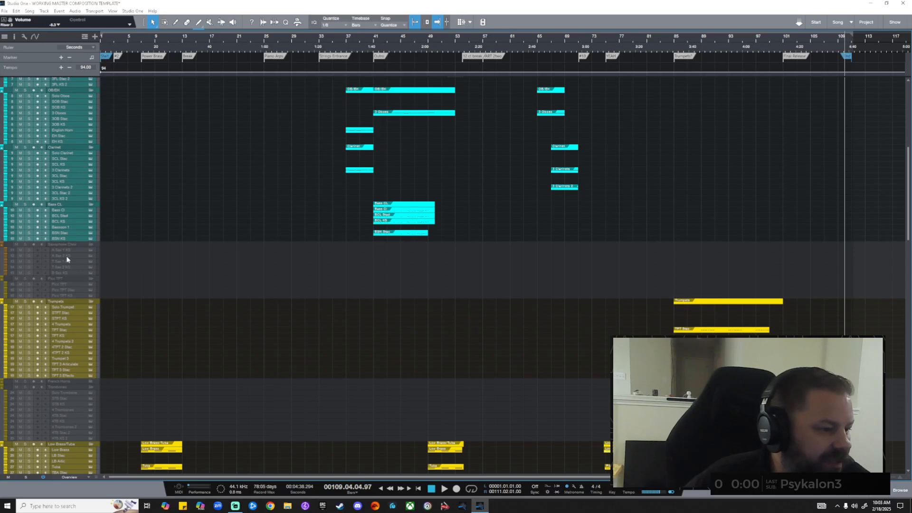
pyautogui.click(91, 281)
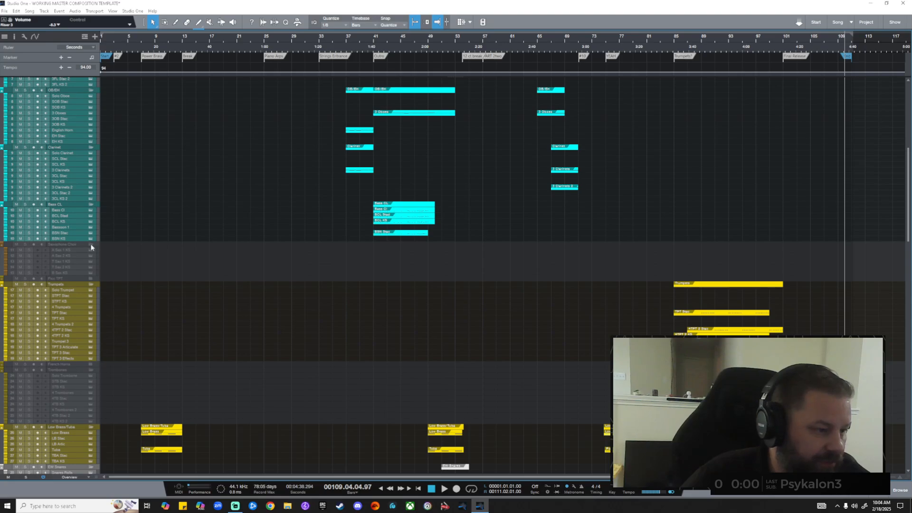
pyautogui.click(91, 245)
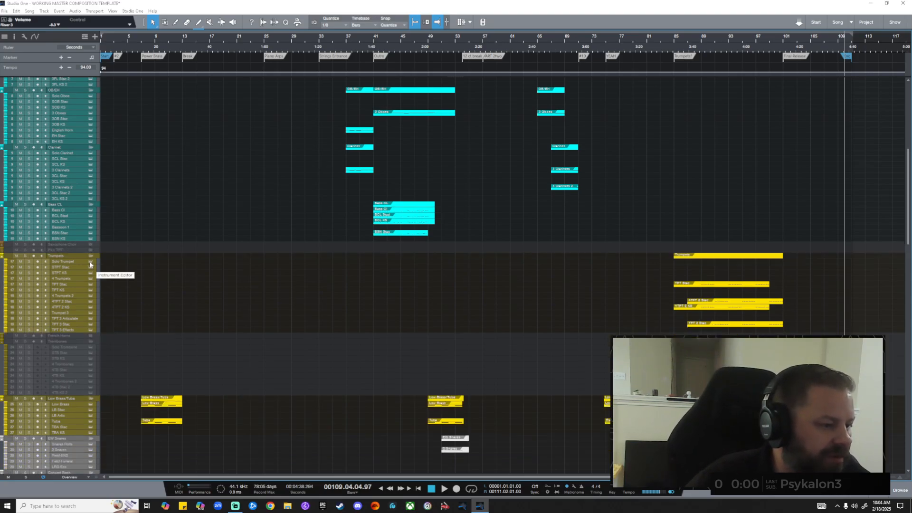
pyautogui.click(90, 265)
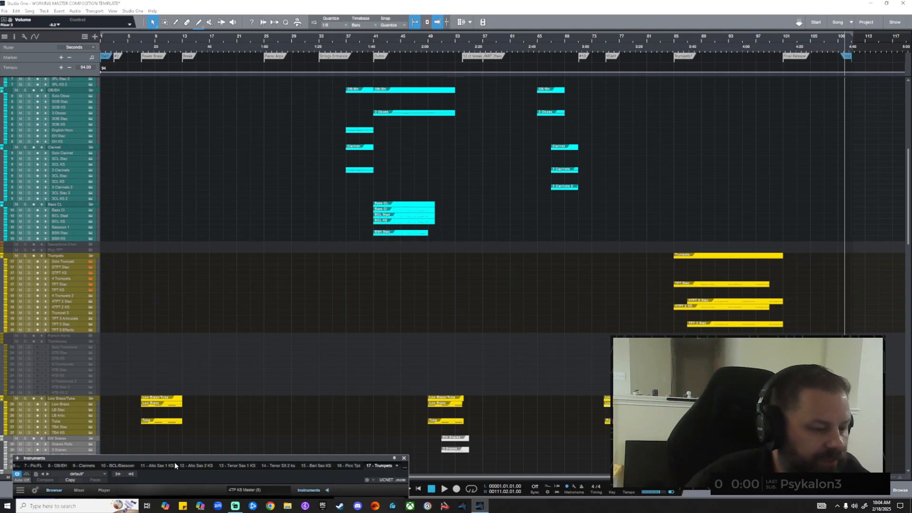
# Enlarge the Trumpets instrument panel and switch it to the Trumpet 2 track.
pyautogui.moveTo(179, 456); pyautogui.dragTo(414, 157)
pyautogui.scroll(-1, 72, 259)
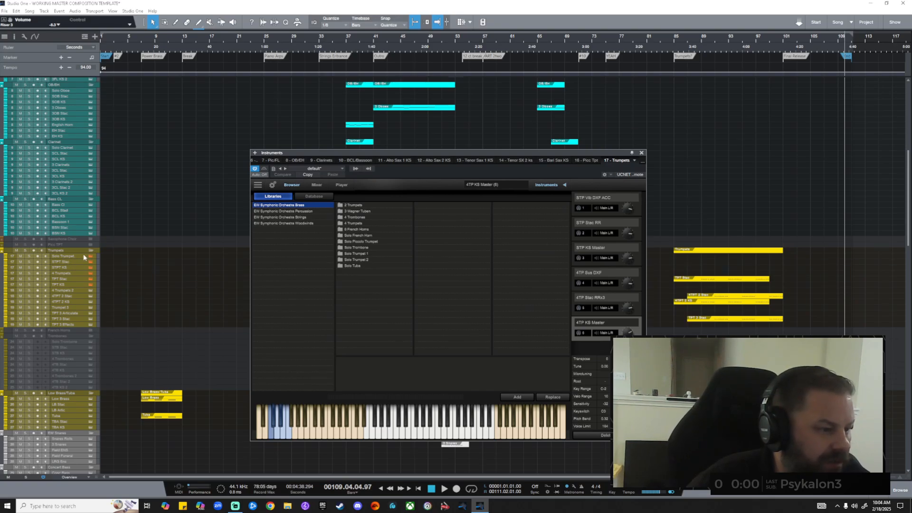
pyautogui.click(90, 291)
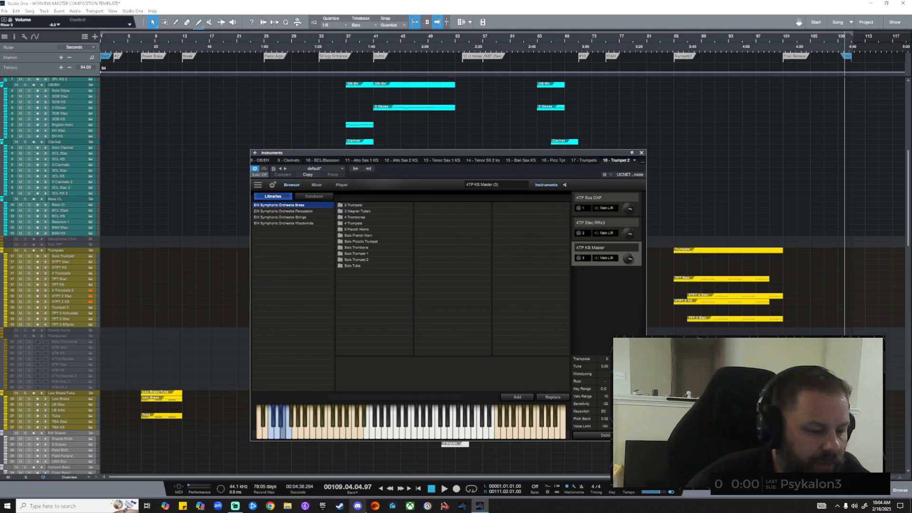
# Lower Trumpet 1 and 2 to about -1.1 and -1.2 dB, then open TPT 3's Kontakt.
pyautogui.press('F3')
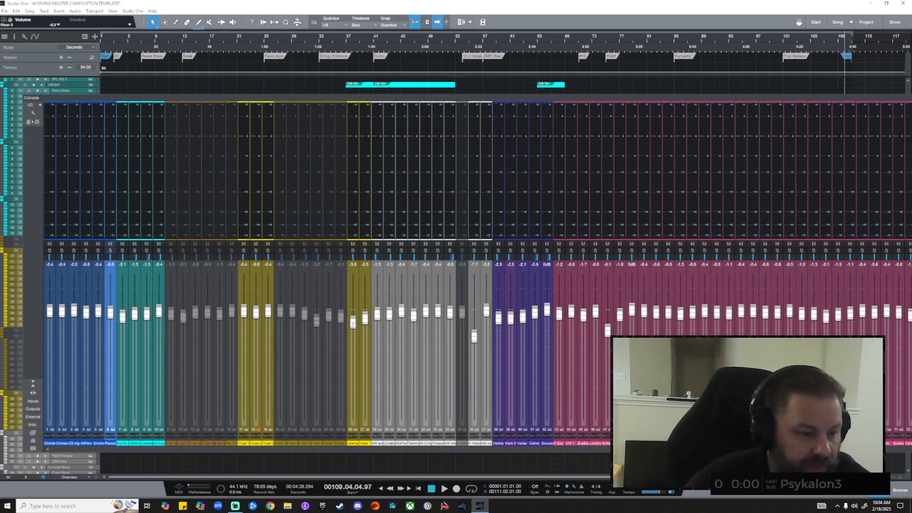
pyautogui.moveTo(244, 311); pyautogui.dragTo(257, 316)
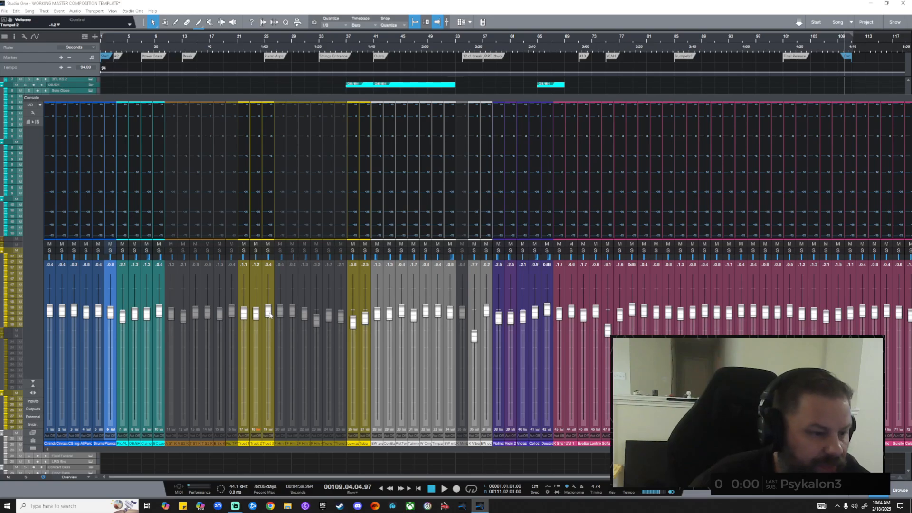
pyautogui.press('F3')
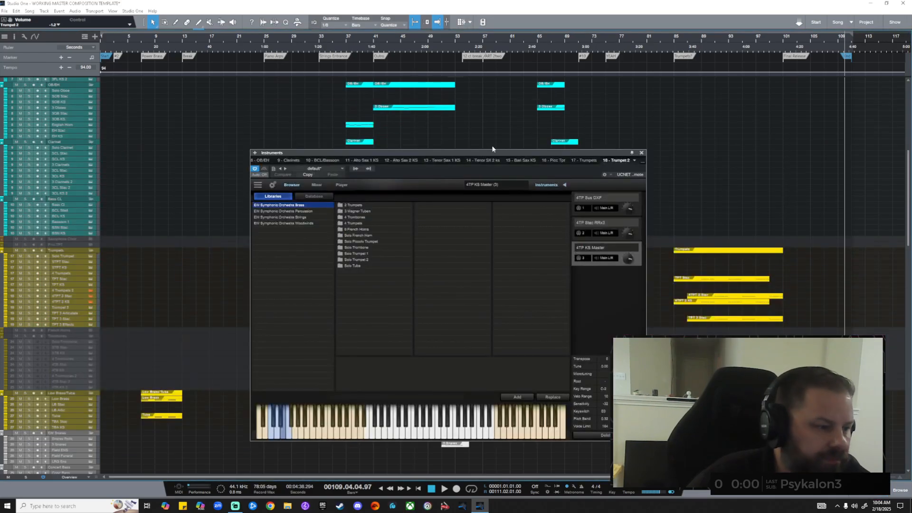
pyautogui.scroll(-1, 79, 301)
pyautogui.click(91, 302)
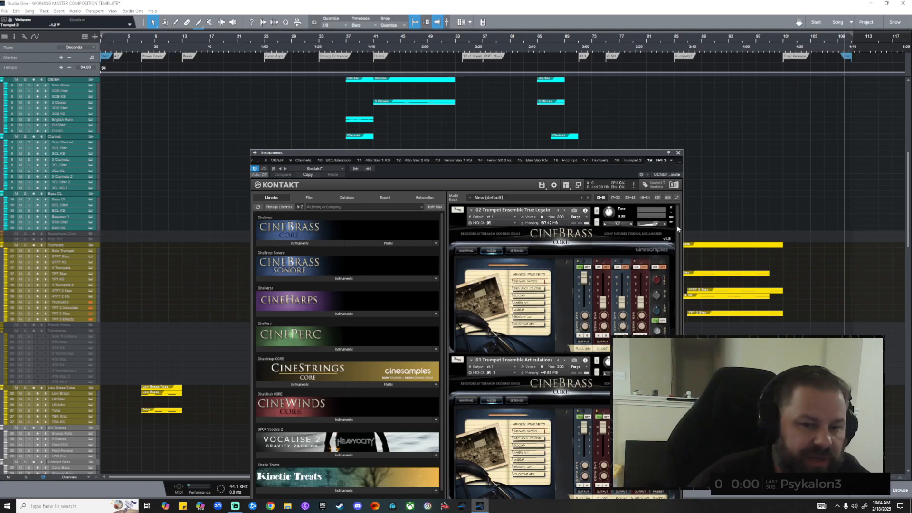
# Close Trumpet 3's Kontakt, toggle the Trumpets folder, and briefly inspect the Low Brass instrument.
pyautogui.moveTo(678, 225)
pyautogui.mouseDown()
pyautogui.moveTo(678, 233)
pyautogui.moveTo(678, 226)
pyautogui.mouseUp()
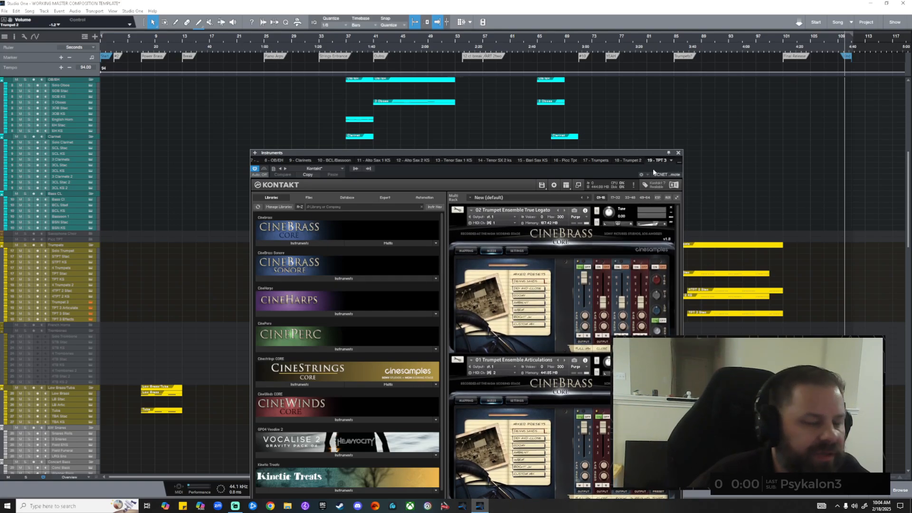
pyautogui.click(678, 153)
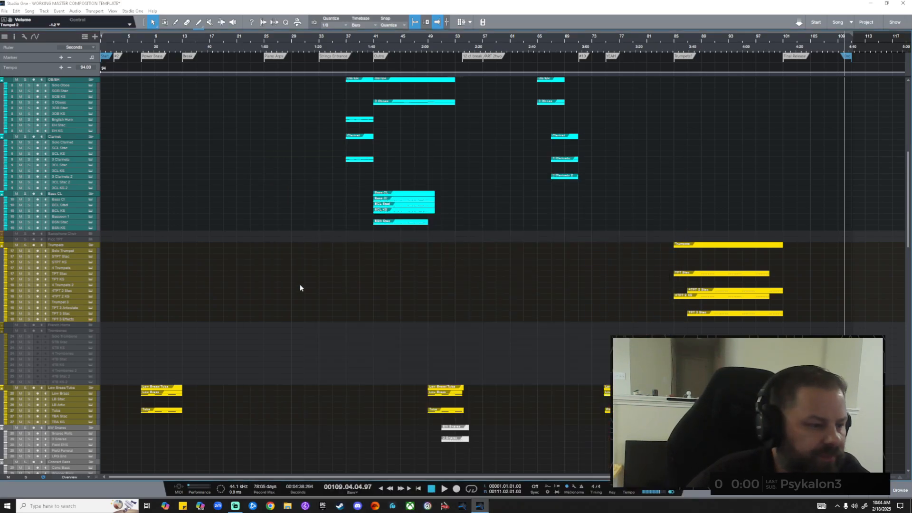
pyautogui.click(90, 245)
pyautogui.click(90, 246)
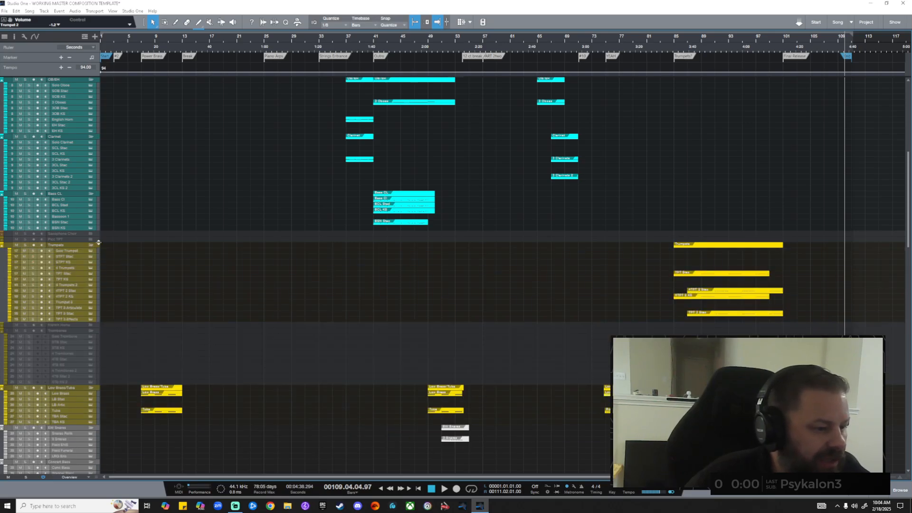
pyautogui.click(91, 402)
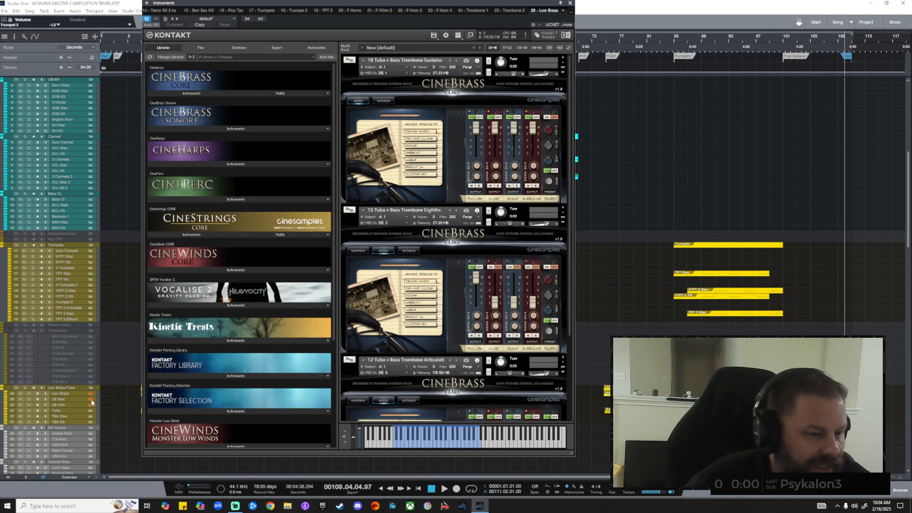
pyautogui.click(571, 3)
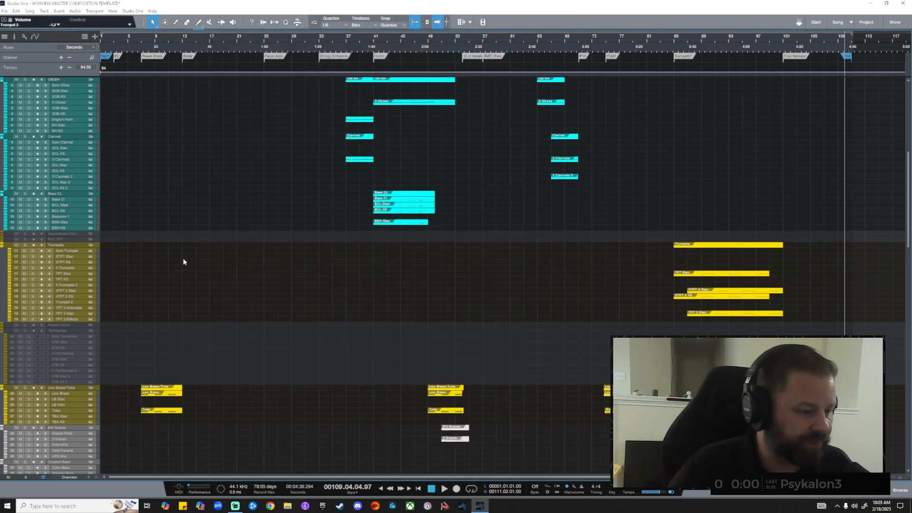
# Scroll down to the percussion tracks and inspect one EastWest percussion instrument.
pyautogui.scroll(-8, 183, 260)
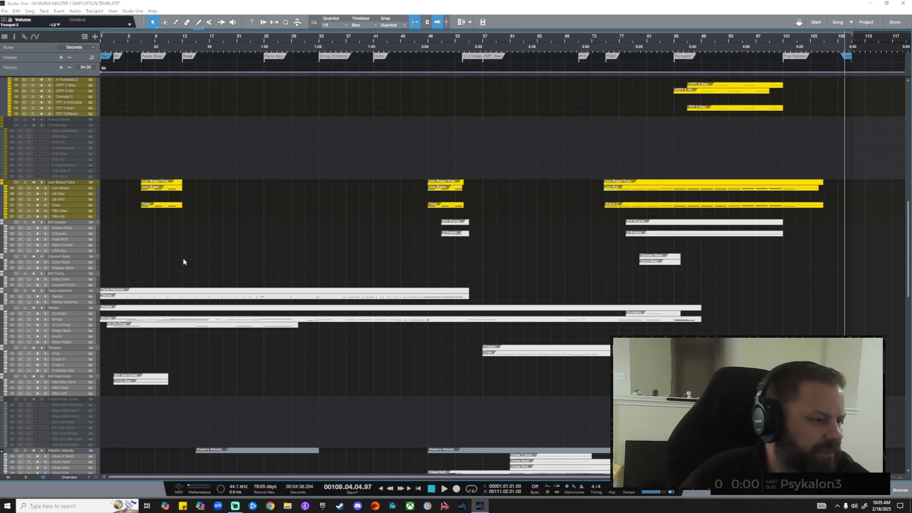
pyautogui.scroll(-3, 184, 262)
pyautogui.scroll(-2, 183, 260)
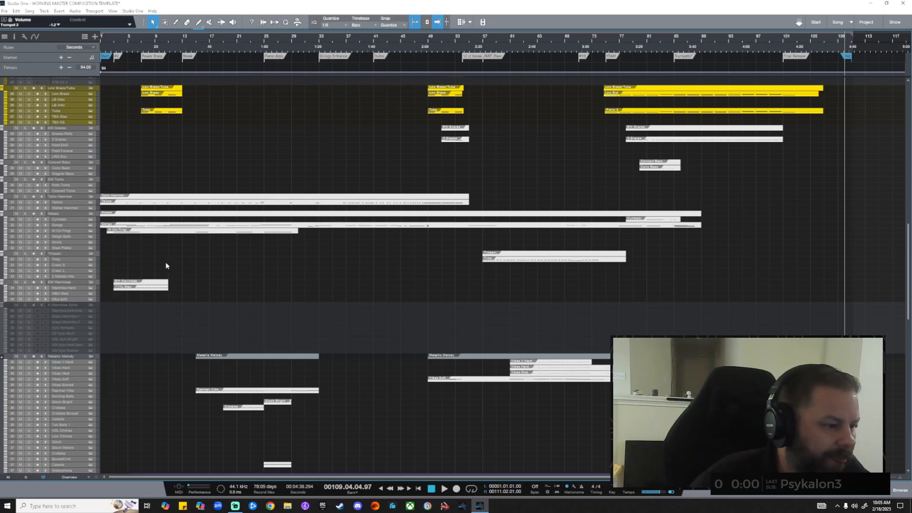
pyautogui.click(90, 145)
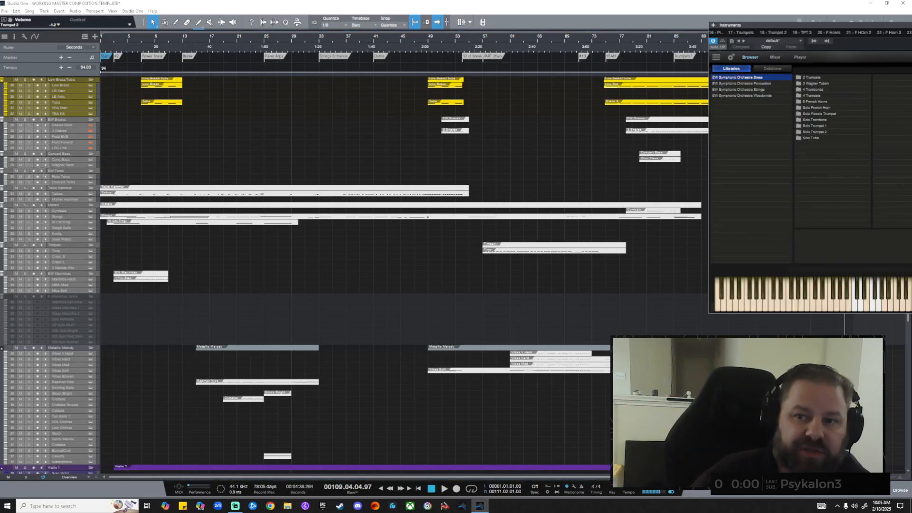
pyautogui.click(802, 59)
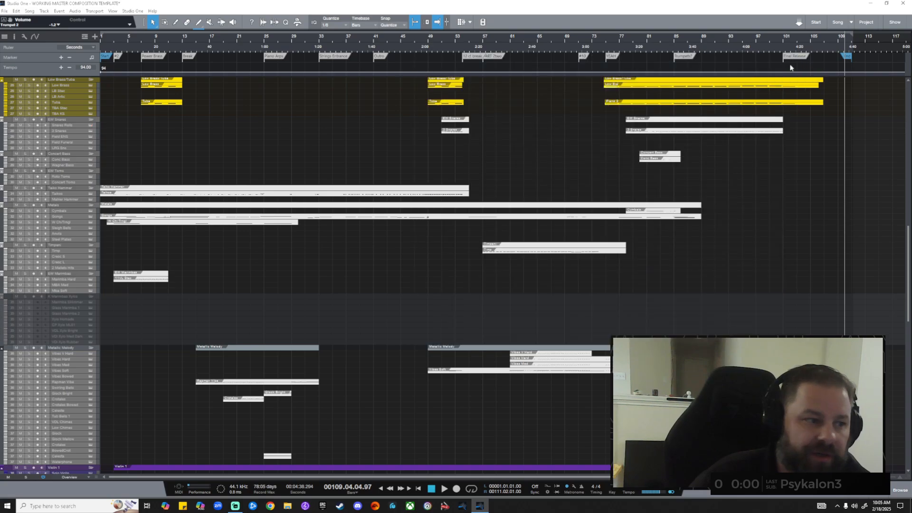
# Inspect the Metals instrument, then open the 35 - K Vibes Kontakt instrument.
pyautogui.click(91, 226)
pyautogui.click(540, 61)
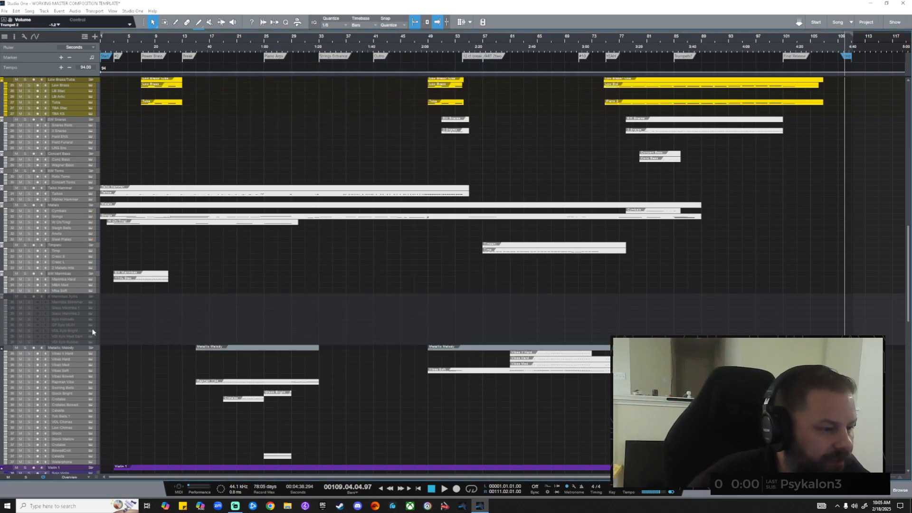
pyautogui.click(91, 379)
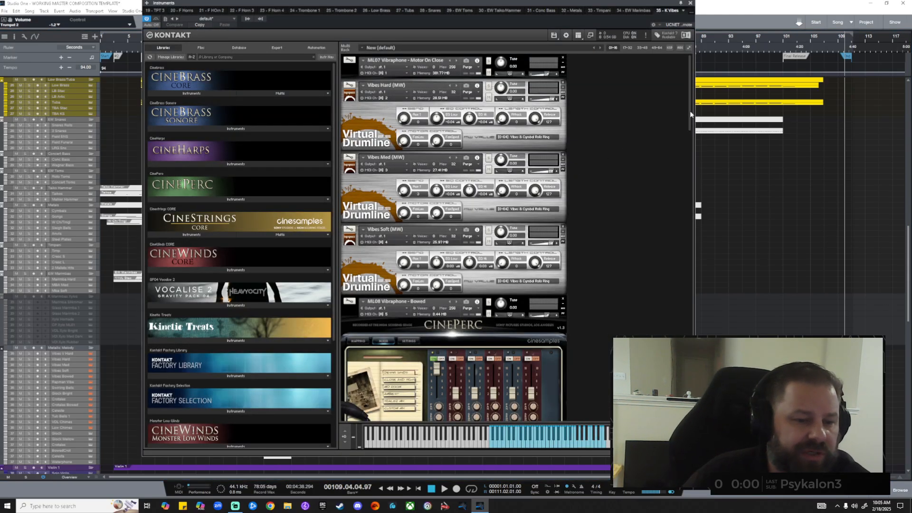
# Scroll the K Vibes Kontakt rack through Hybrid Keys, Glockenspiel, Crotales, Celeste and Tubular Bells.
pyautogui.scroll(-2, 692, 127)
pyautogui.moveTo(694, 128)
pyautogui.mouseDown()
pyautogui.moveTo(698, 161)
pyautogui.moveTo(698, 138)
pyautogui.mouseUp()
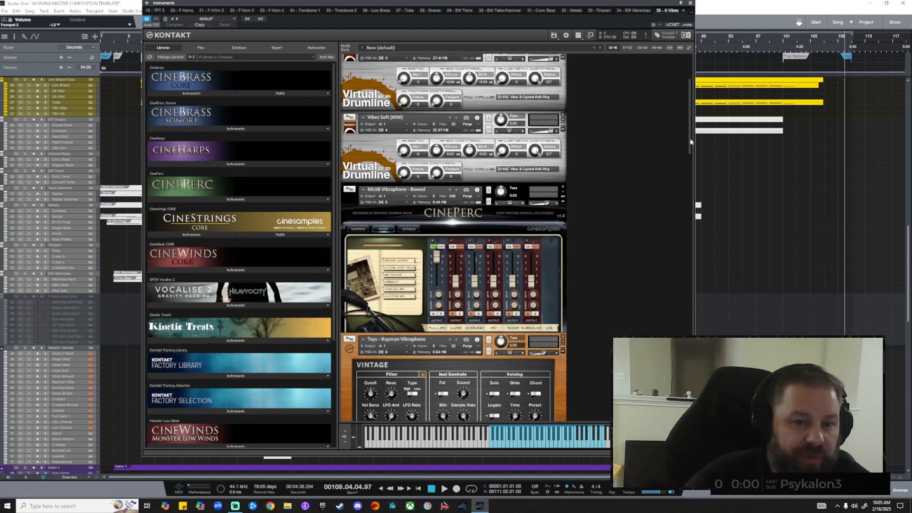
pyautogui.moveTo(689, 141)
pyautogui.mouseDown()
pyautogui.moveTo(689, 113)
pyautogui.moveTo(692, 155)
pyautogui.mouseUp()
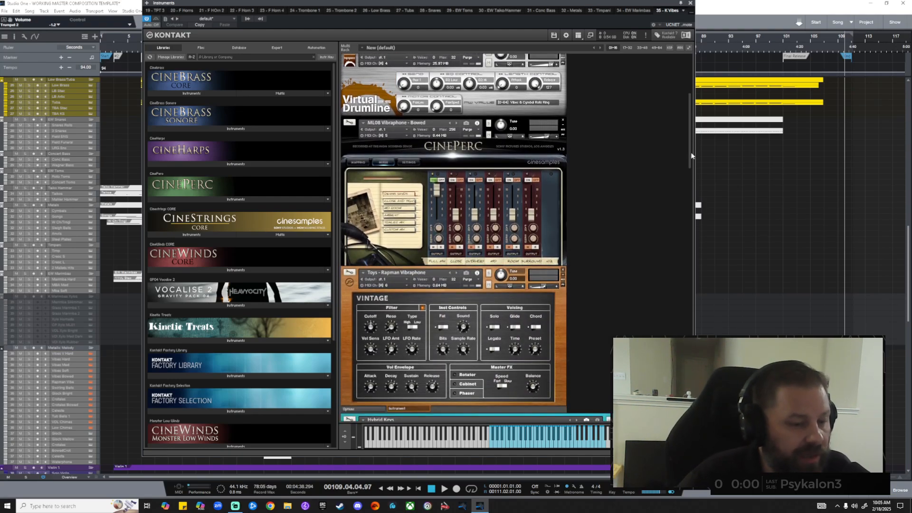
pyautogui.moveTo(691, 157); pyautogui.dragTo(685, 348)
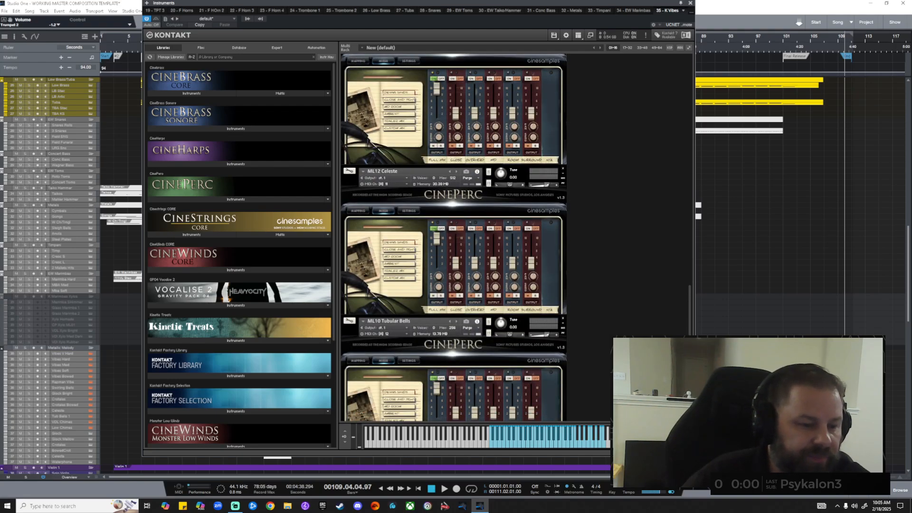
# Close the vibraphone window, then open EW Violin 1's instrument and move its window lower-left.
pyautogui.click(690, 2)
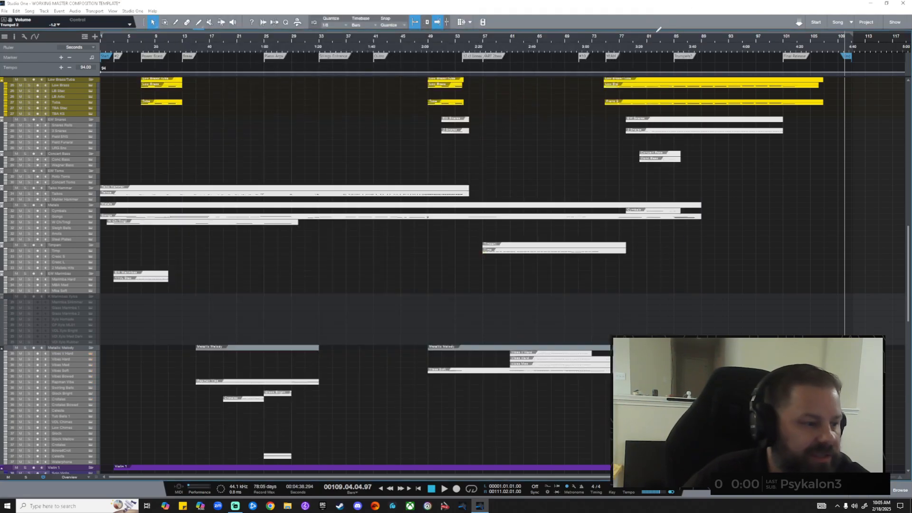
pyautogui.scroll(-10, 123, 205)
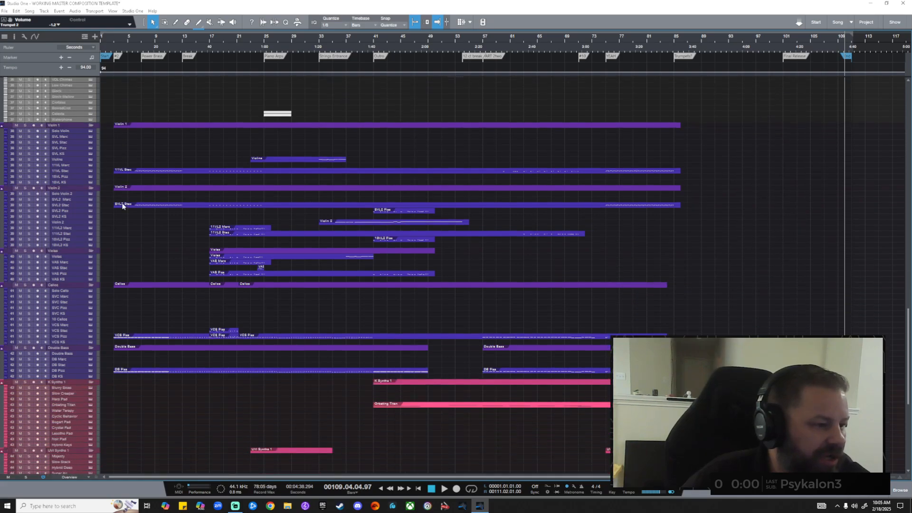
pyautogui.click(91, 134)
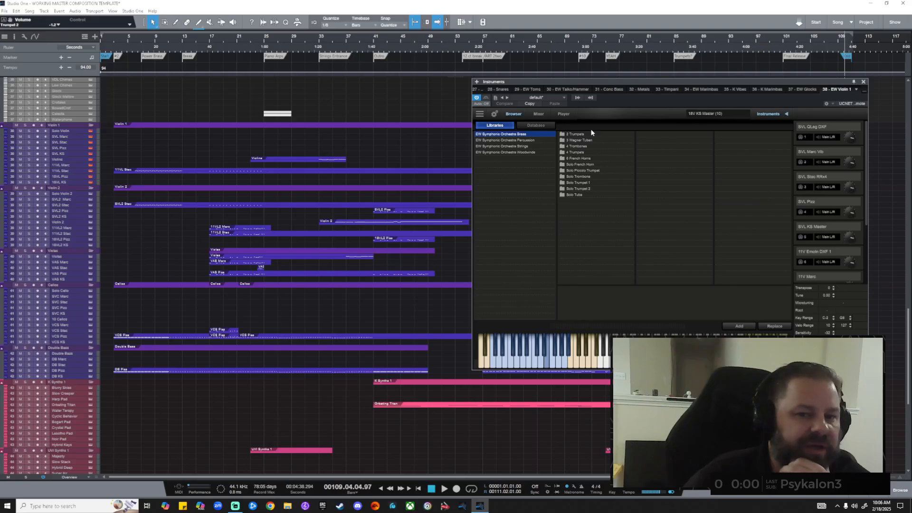
pyautogui.moveTo(705, 79); pyautogui.dragTo(636, 102)
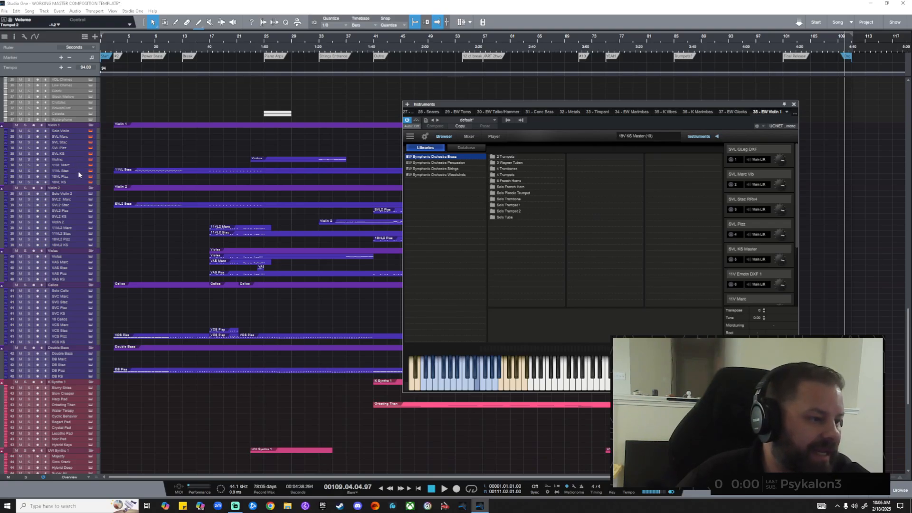
# Switch the instrument view to Violin 2, then to Cellos, and close the Cellos window.
pyautogui.click(91, 195)
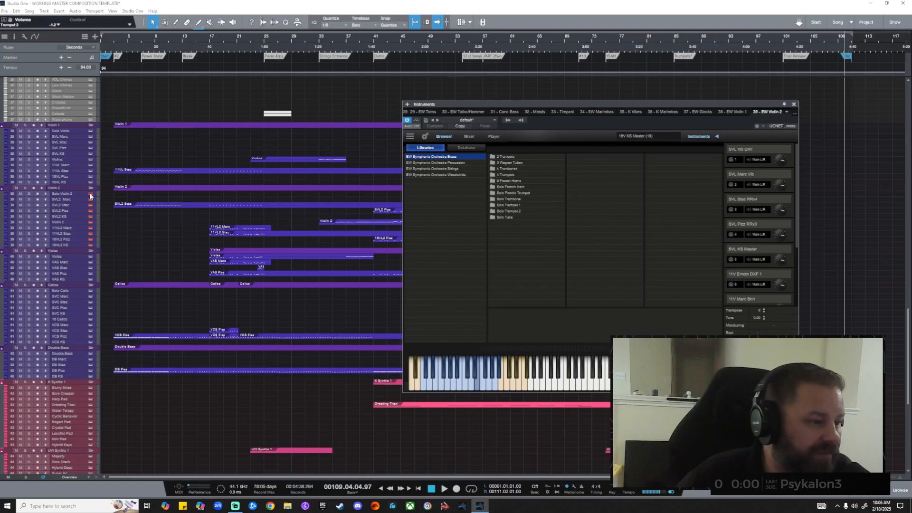
pyautogui.click(90, 262)
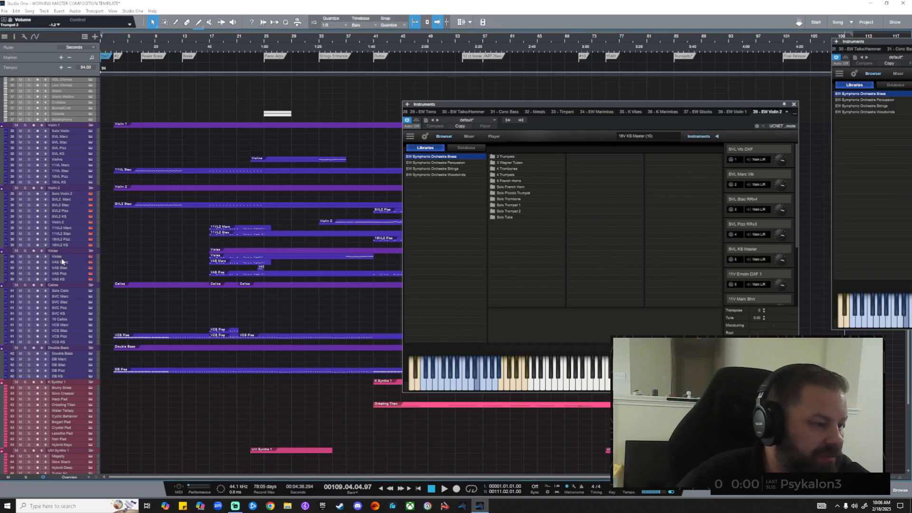
pyautogui.click(90, 291)
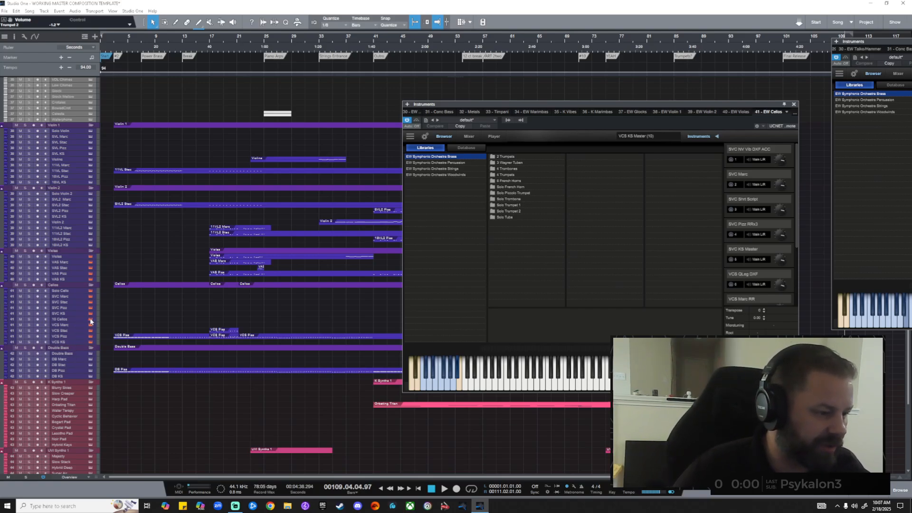
pyautogui.press('F11')
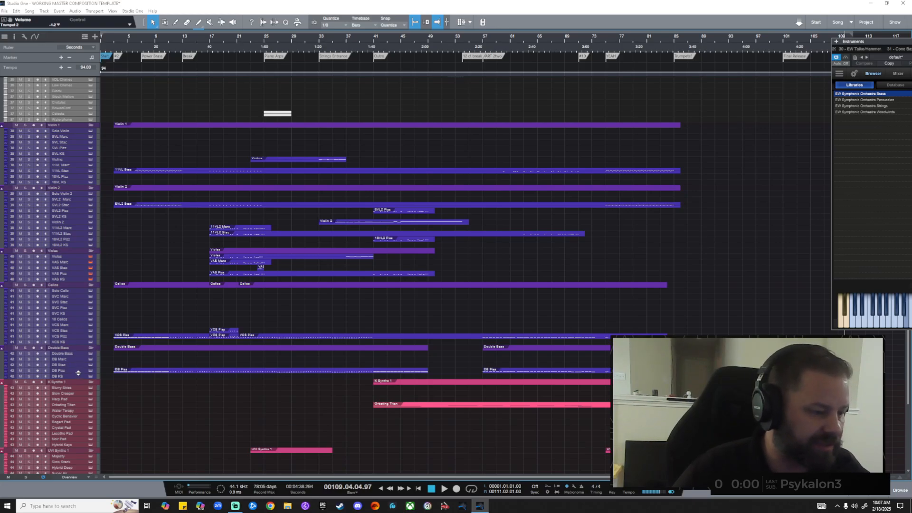
# Open track 43's UVI Workstation instrument showing the DS1 synth on the Majesty preset.
pyautogui.scroll(-8, 79, 373)
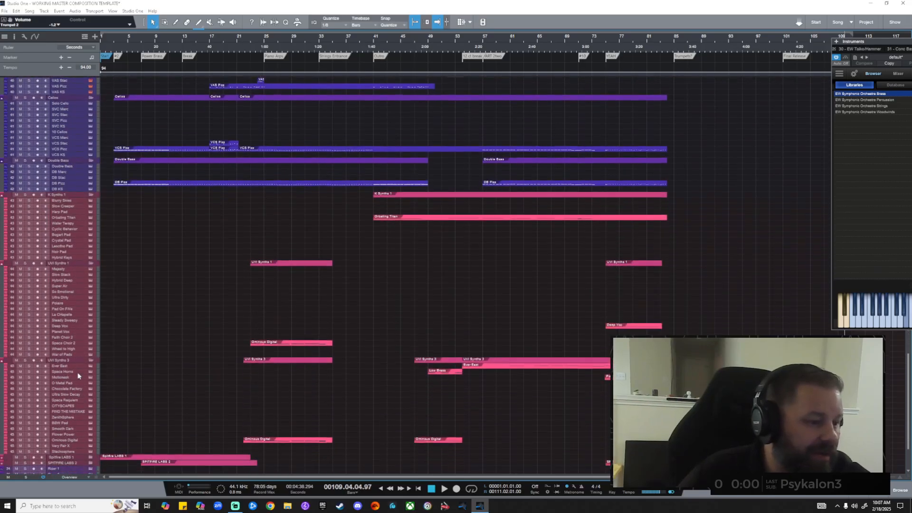
pyautogui.scroll(-3, 78, 376)
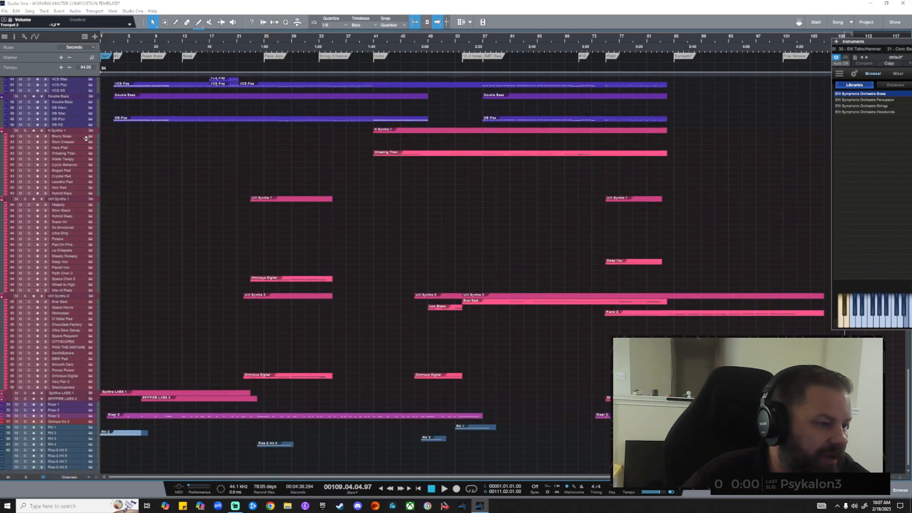
pyautogui.click(90, 205)
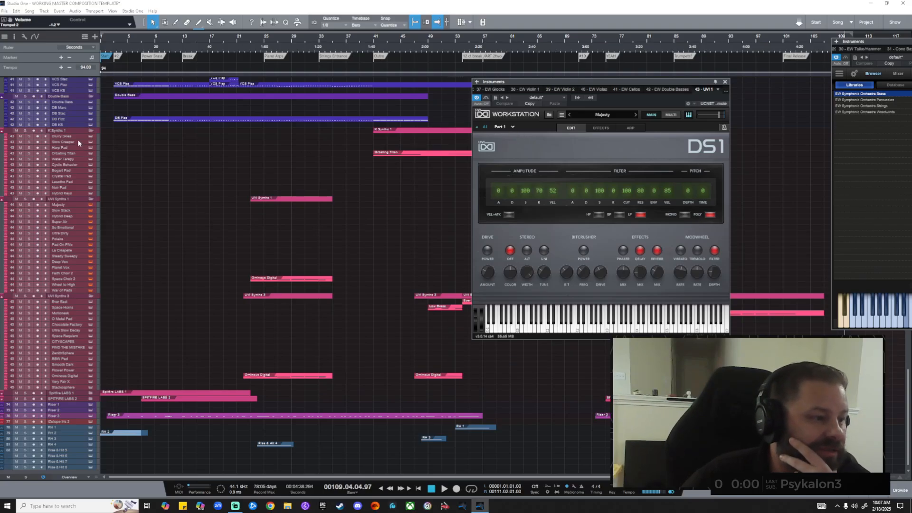
# Show Kontakt Hybrid Keys, move it up-left, open the browser, expand the rack, then close Kontakt.
pyautogui.click(91, 154)
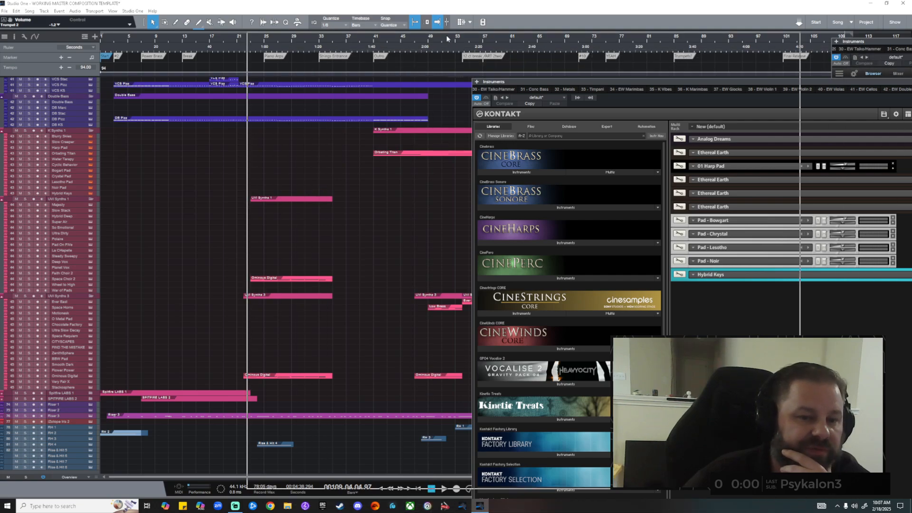
pyautogui.moveTo(674, 89); pyautogui.dragTo(448, 41)
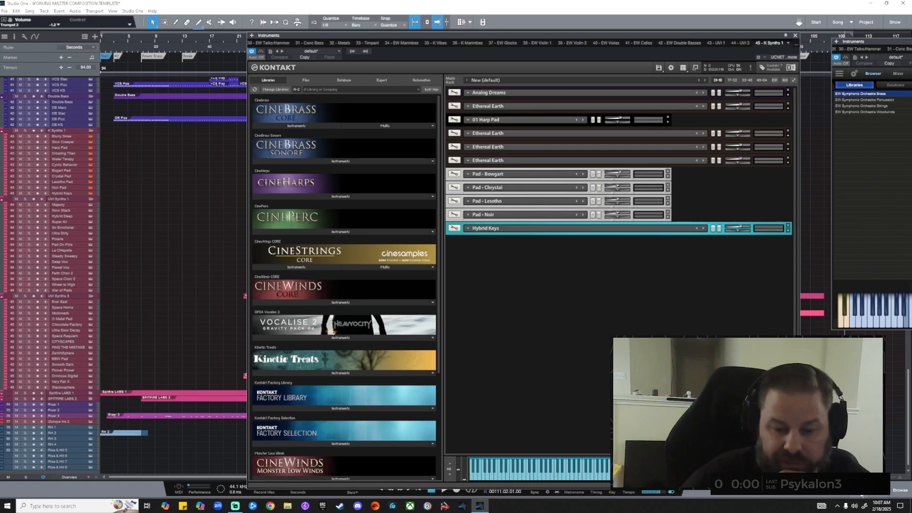
pyautogui.click(900, 489)
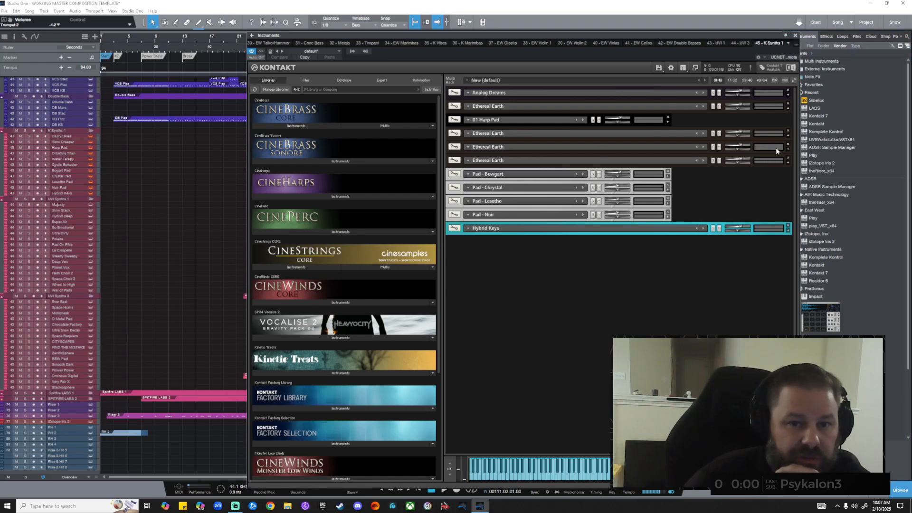
pyautogui.click(793, 80)
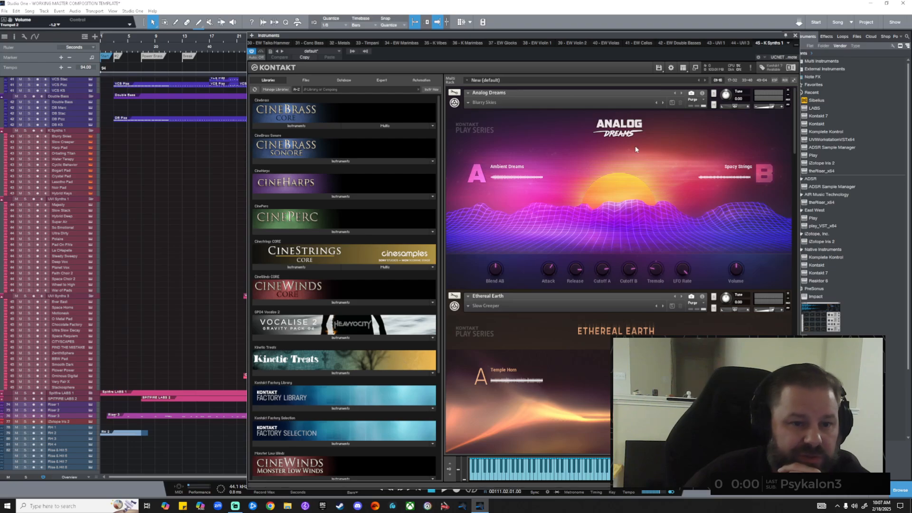
pyautogui.click(795, 35)
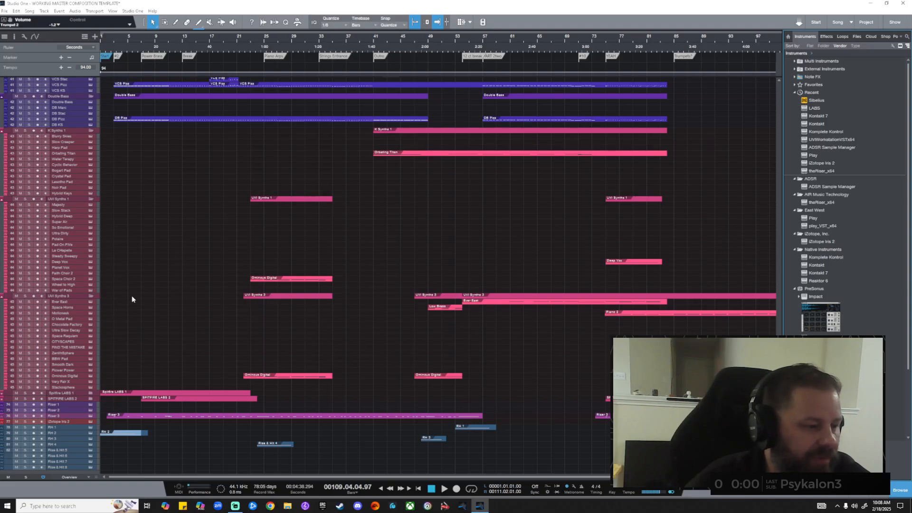
# Expand the Spitfire LABS 1 and SPITFIRE LABS 2 folders and open Riser 3's instrument.
pyautogui.scroll(-1, 122, 315)
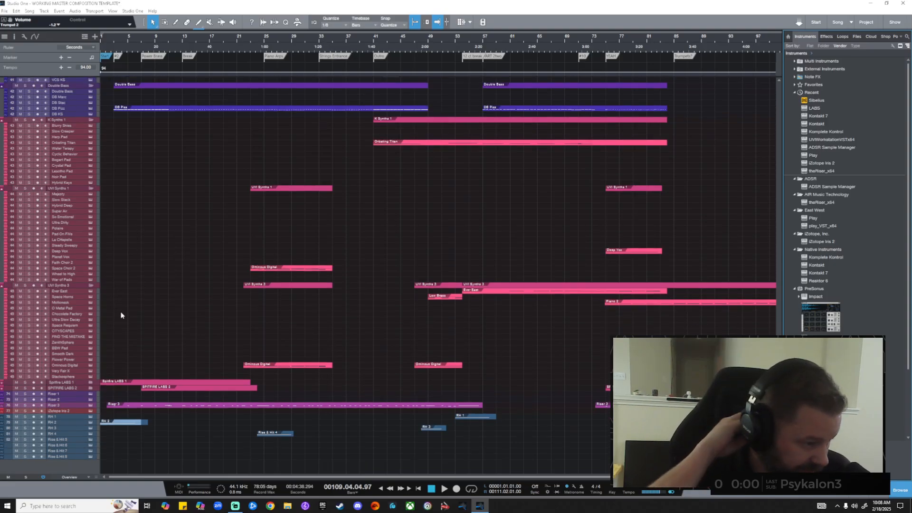
pyautogui.click(90, 383)
pyautogui.scroll(-5, 144, 313)
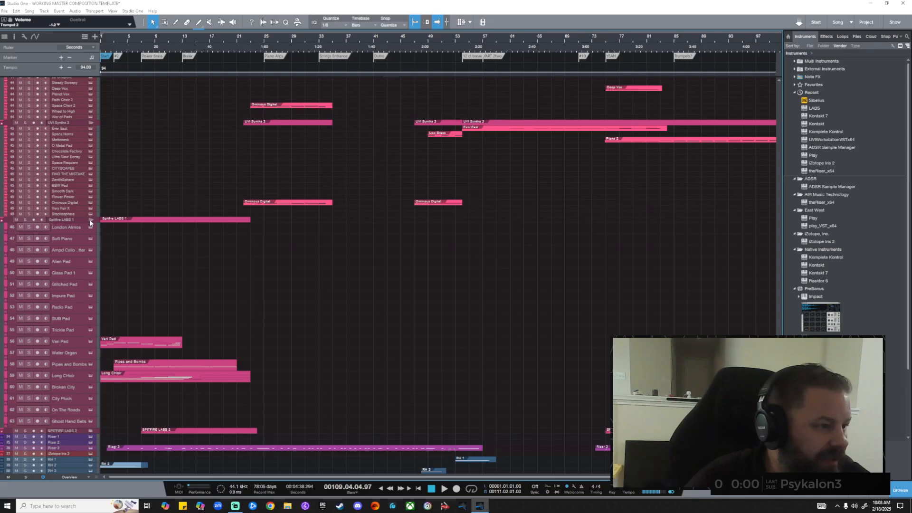
pyautogui.click(91, 431)
pyautogui.scroll(-5, 138, 258)
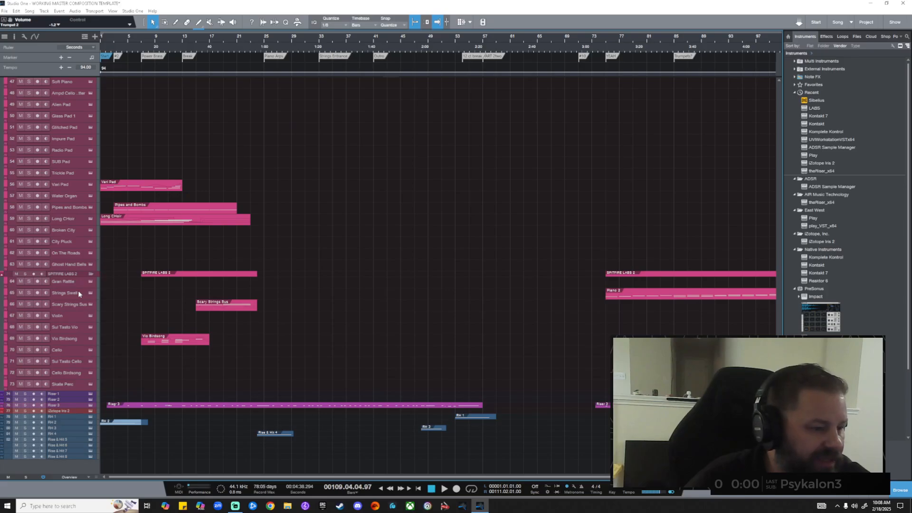
pyautogui.click(90, 408)
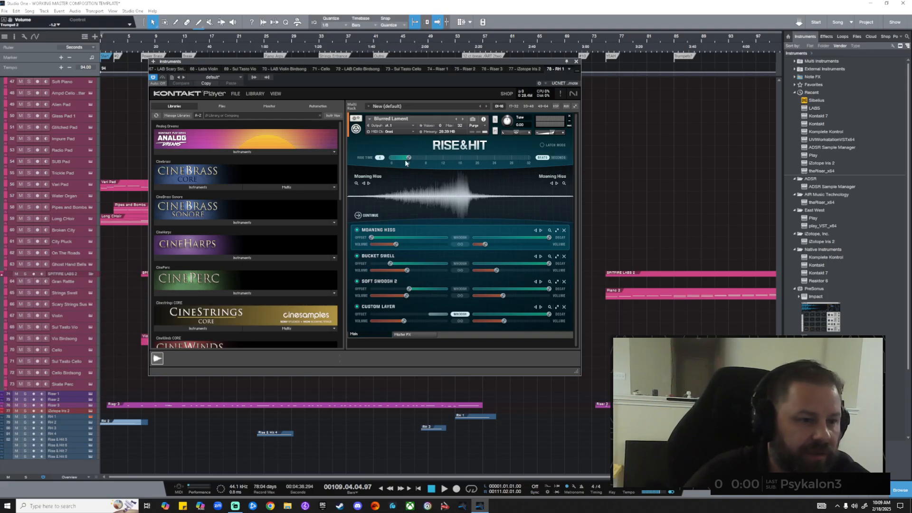
pyautogui.scroll(-6, 285, 247)
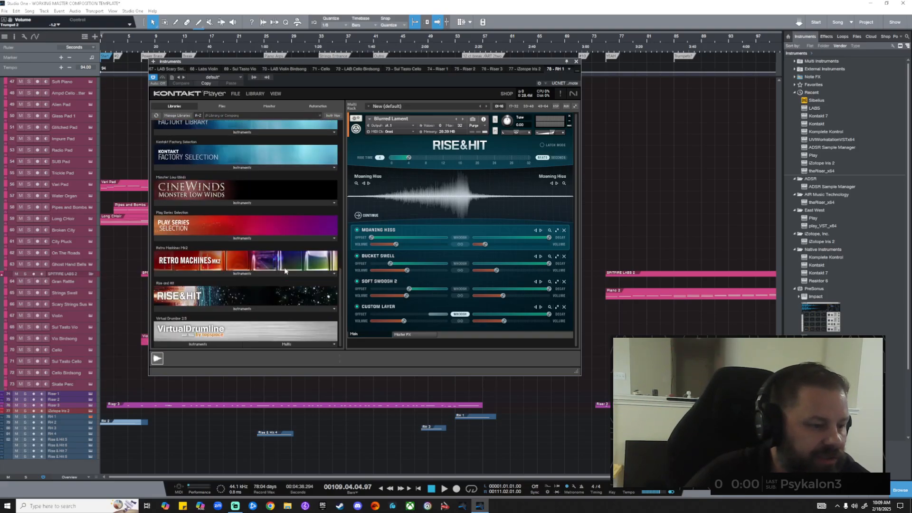
pyautogui.click(211, 308)
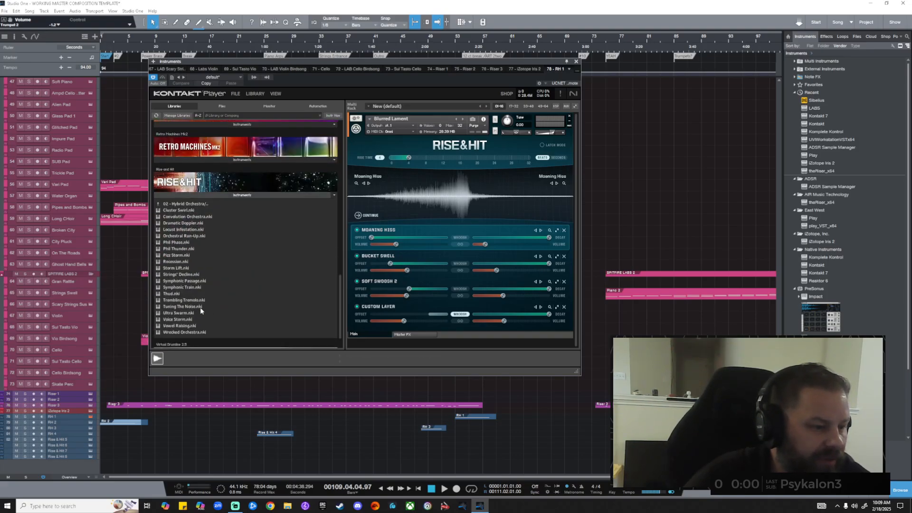
pyautogui.scroll(1, 175, 206)
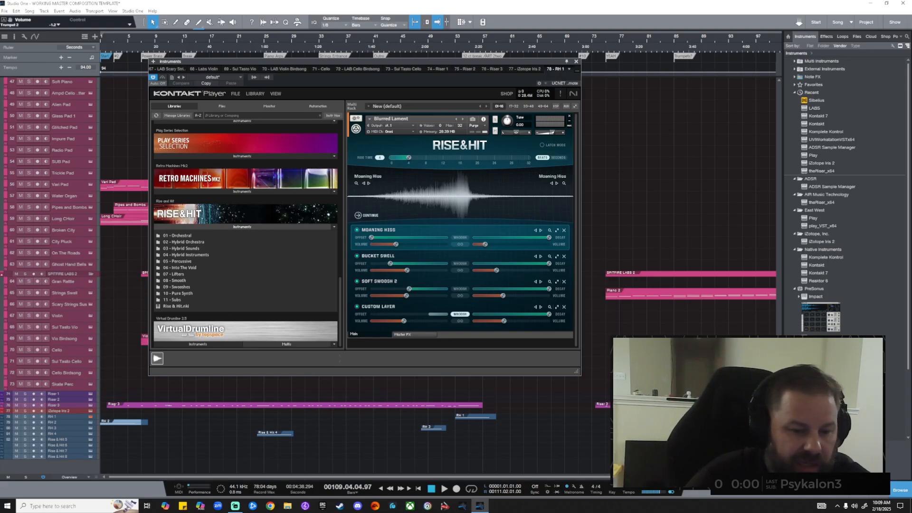
pyautogui.click(576, 62)
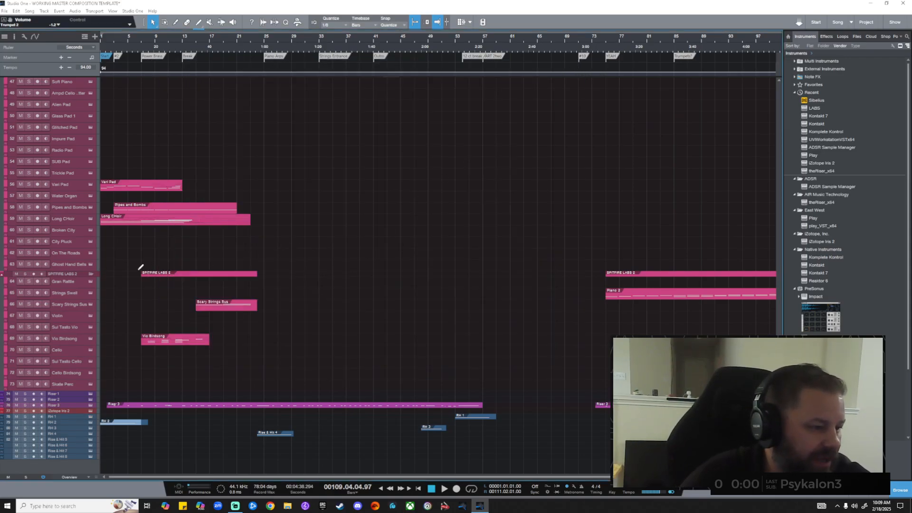
# Adjust the track height and expand the Picc TPT and French Horns folder tracks.
pyautogui.scroll(-2, 114, 223)
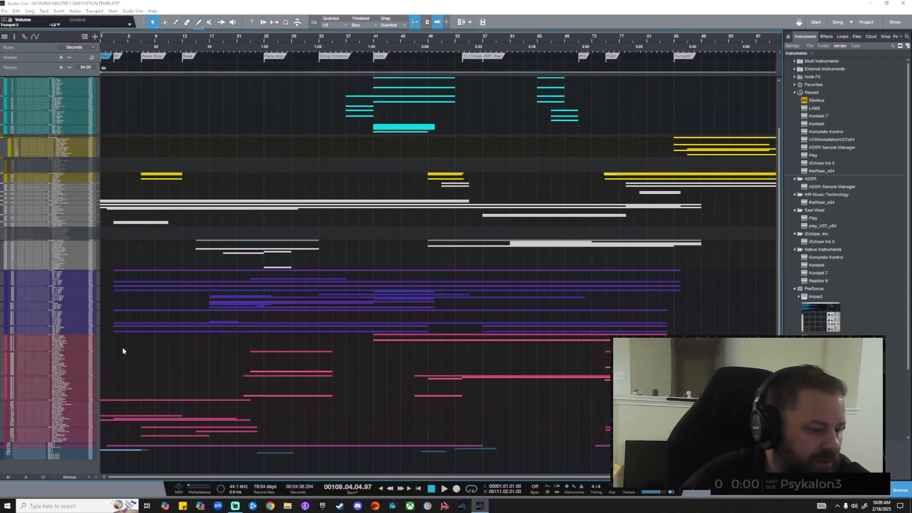
pyautogui.scroll(2, 119, 363)
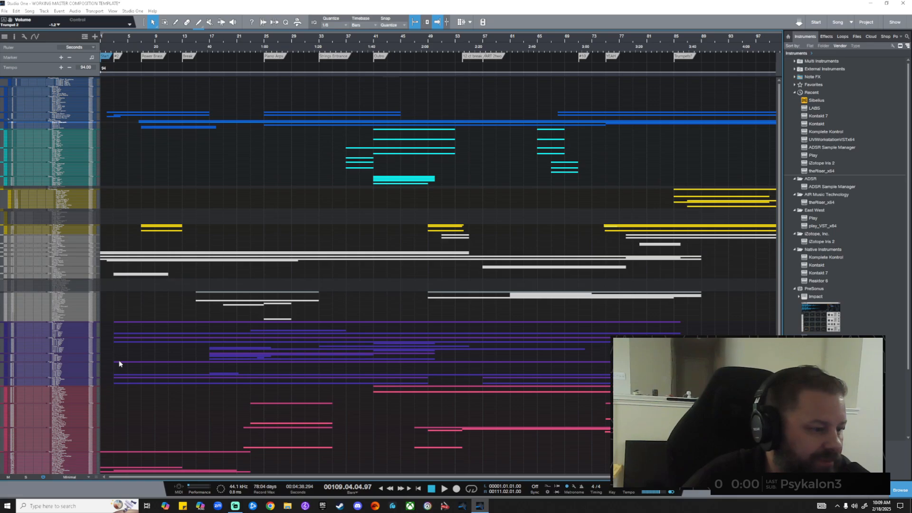
pyautogui.scroll(-2, 118, 363)
pyautogui.scroll(2, 118, 363)
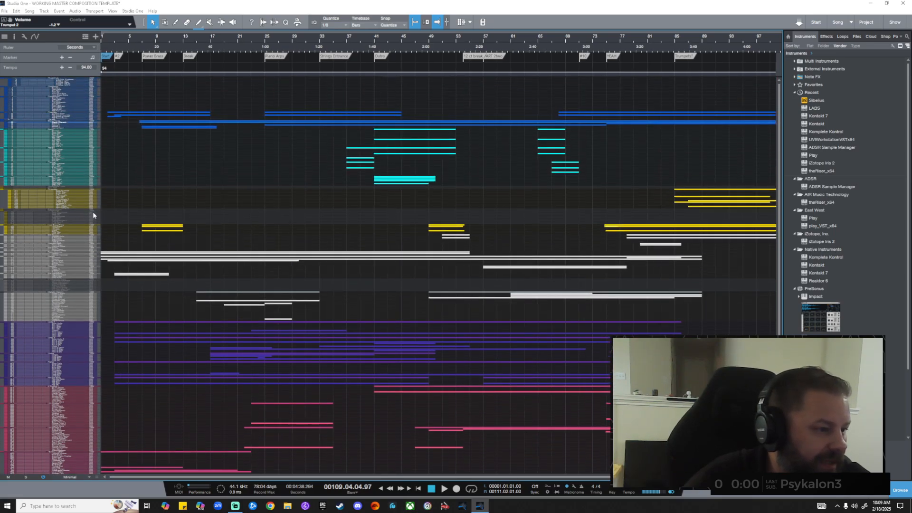
pyautogui.scroll(2, 122, 212)
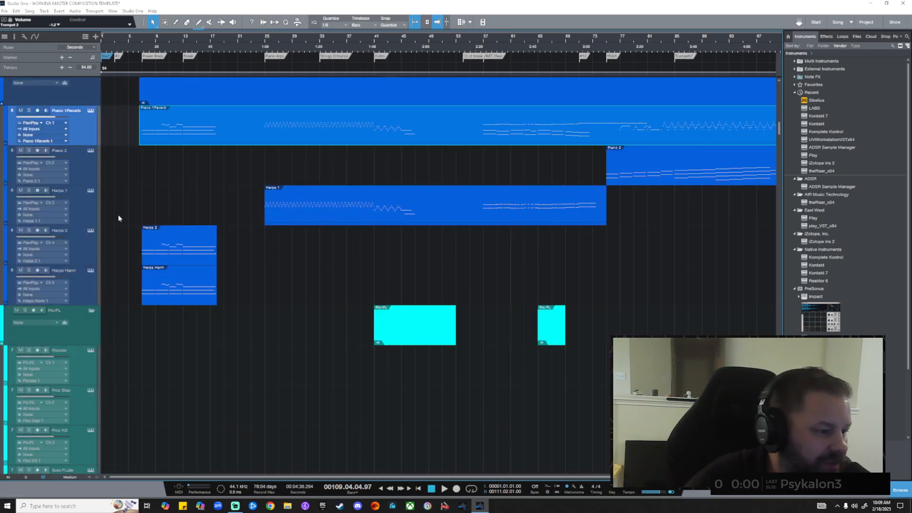
pyautogui.scroll(-20, 119, 218)
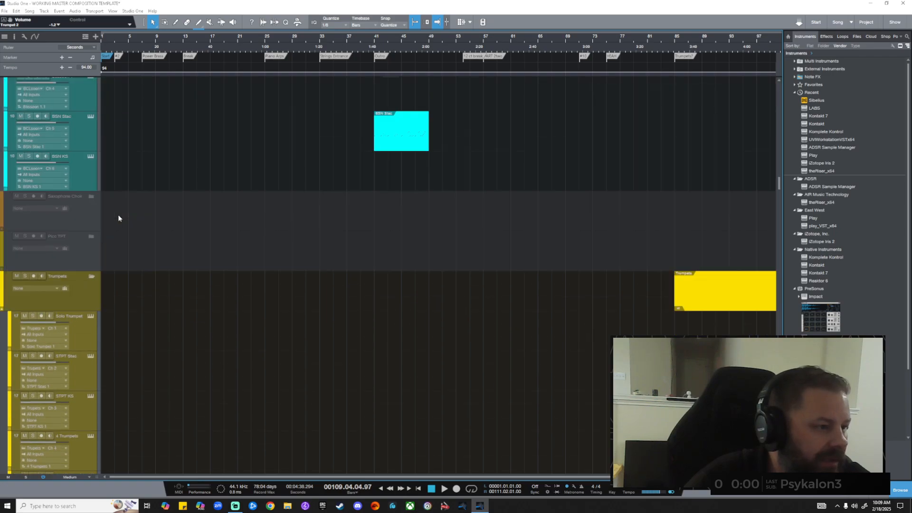
pyautogui.scroll(1, 118, 218)
pyautogui.click(91, 263)
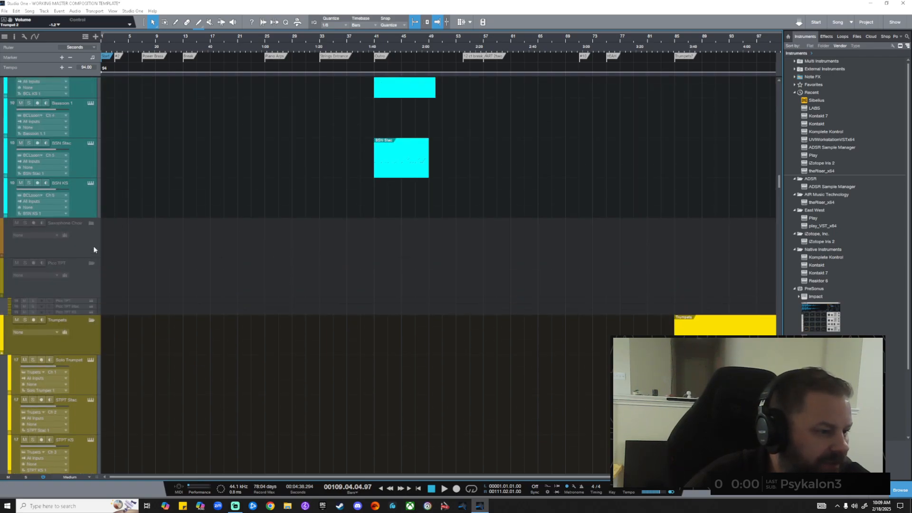
pyautogui.scroll(-10, 141, 280)
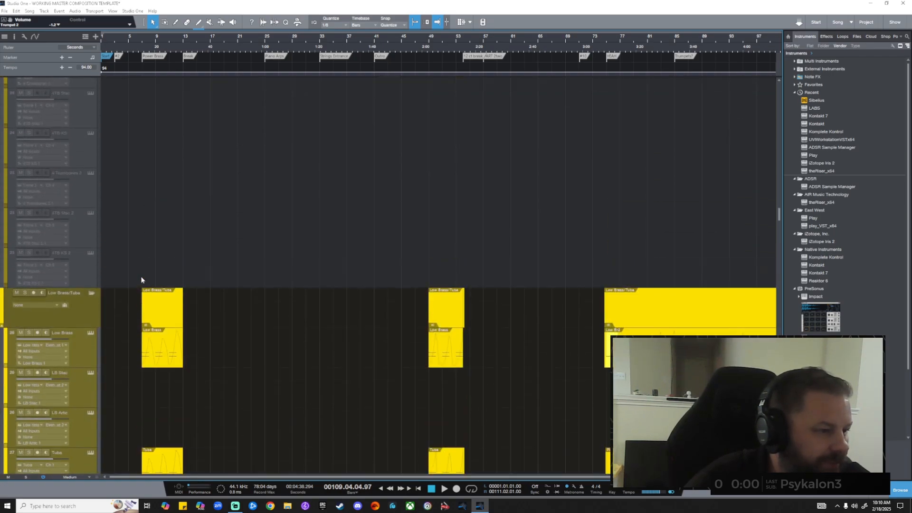
pyautogui.scroll(3, 141, 280)
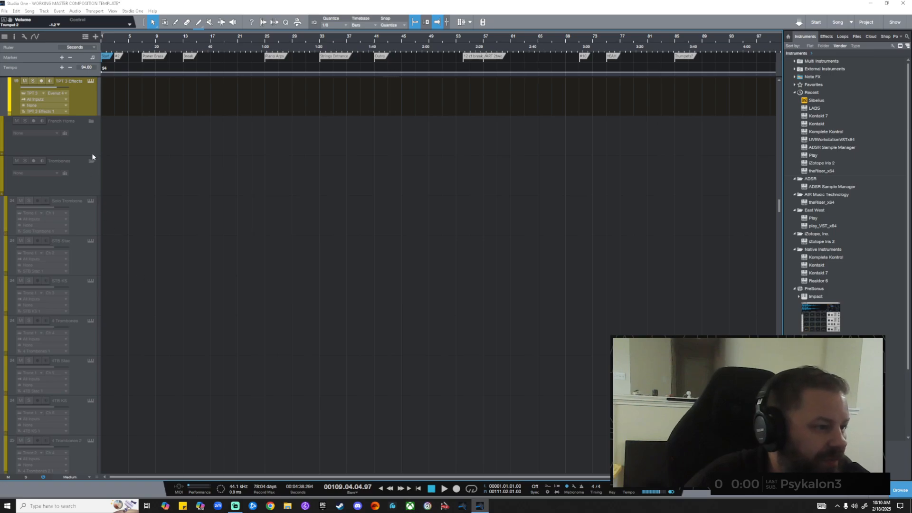
pyautogui.click(92, 121)
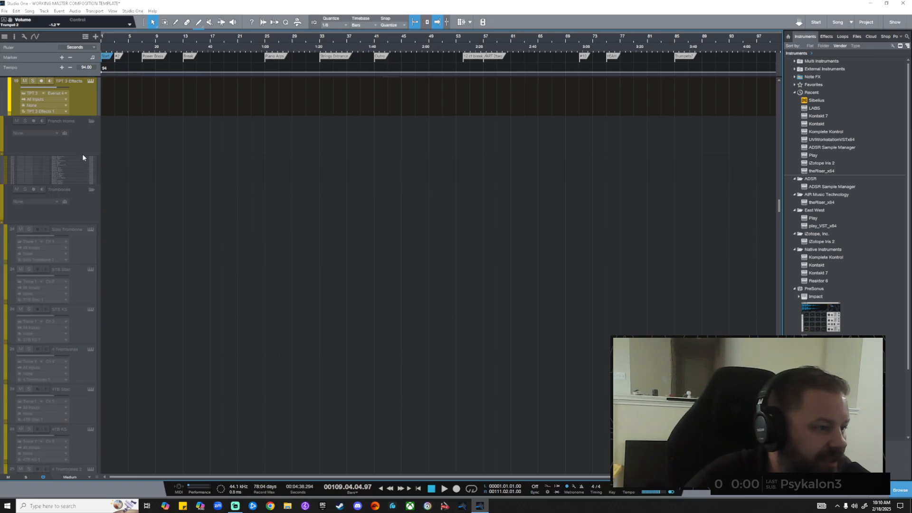
# Collapse the Trombones and French Horns folders so the whole arrangement fits on screen.
pyautogui.scroll(2, 120, 155)
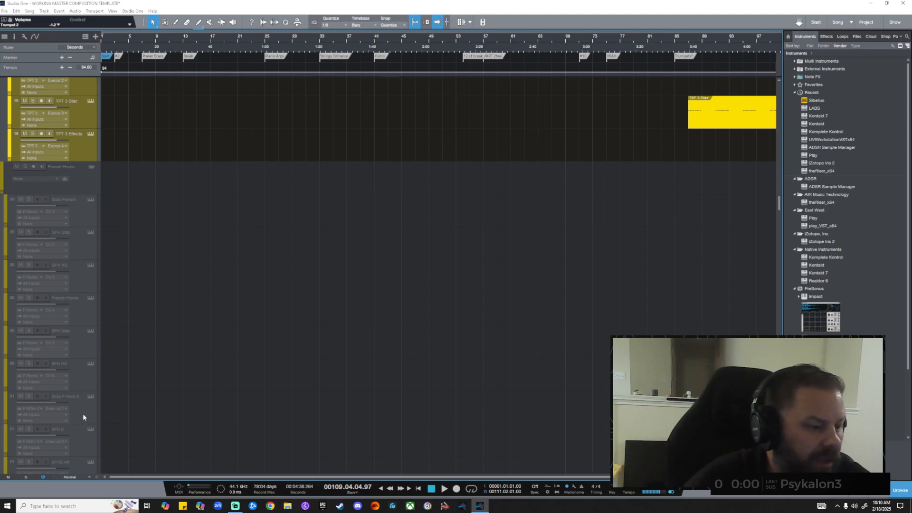
pyautogui.scroll(-6, 125, 361)
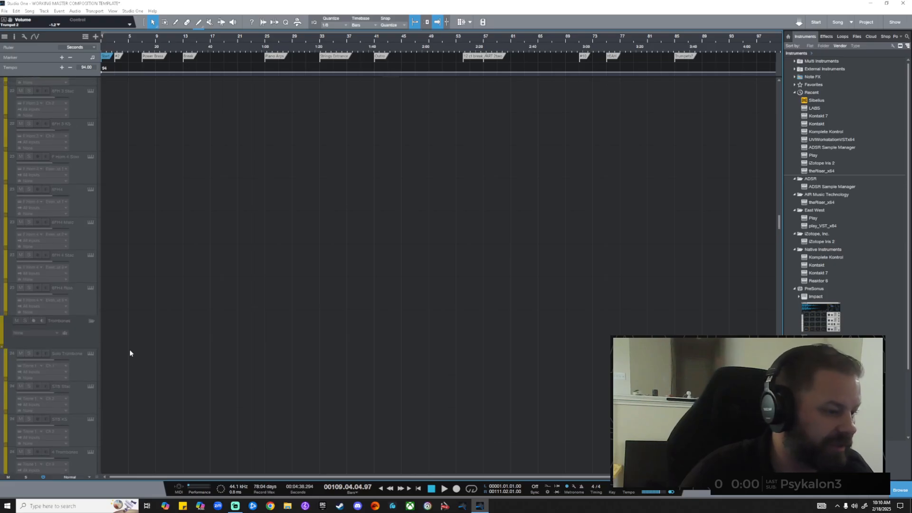
pyautogui.click(91, 322)
pyautogui.scroll(12, 116, 270)
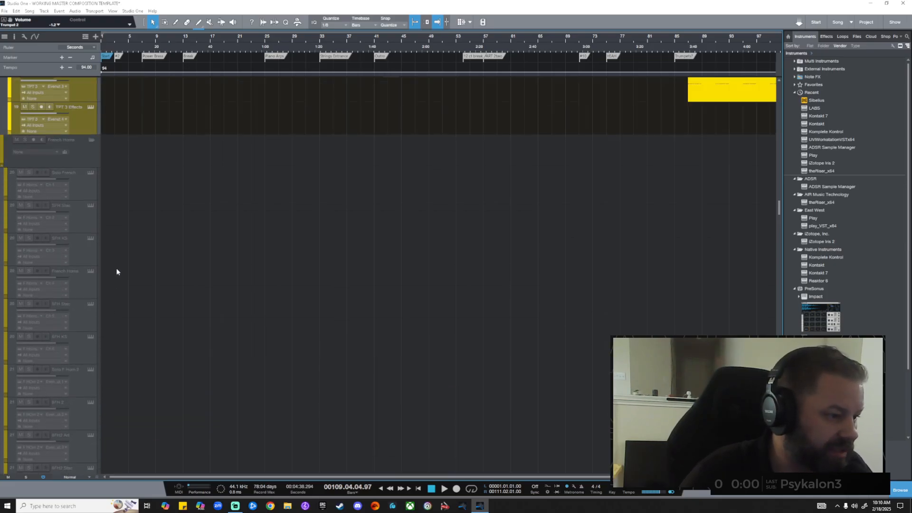
pyautogui.click(91, 194)
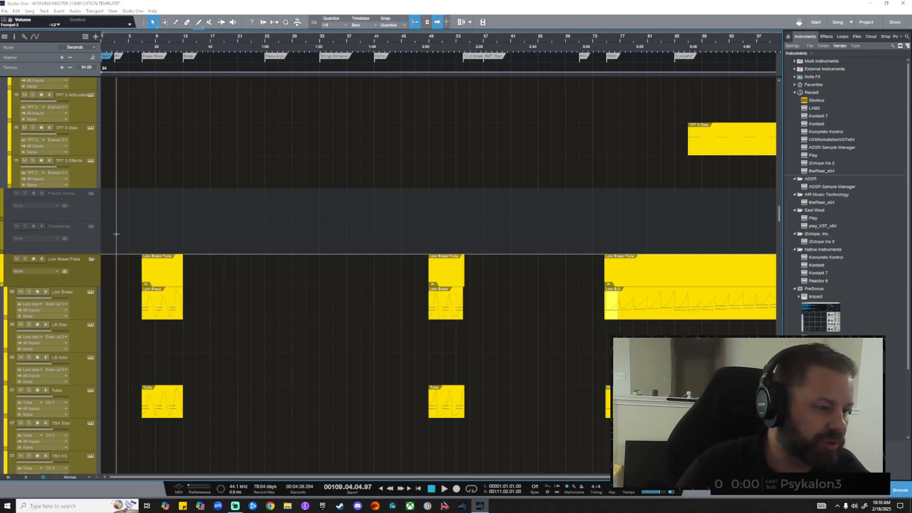
pyautogui.scroll(-2, 115, 234)
pyautogui.scroll(-1, 116, 233)
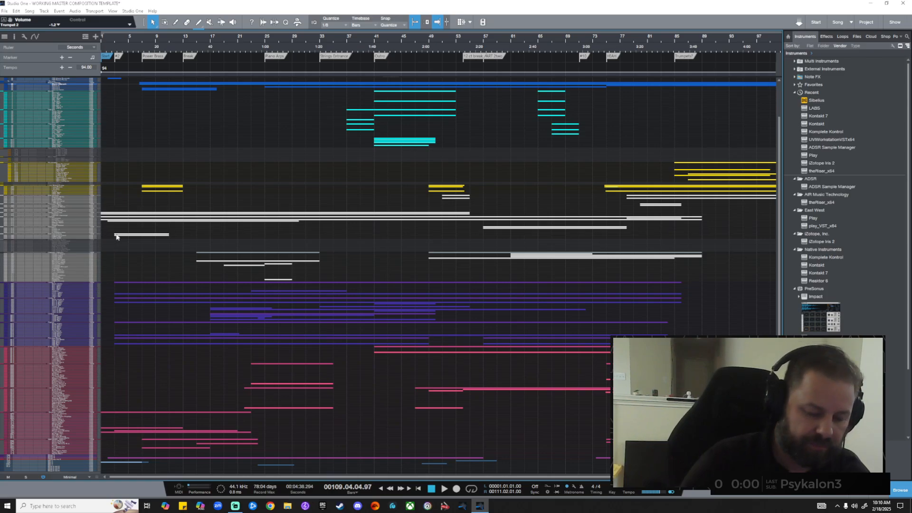
# Return the playhead to the song start and play the arrangement.
pyautogui.press(',')
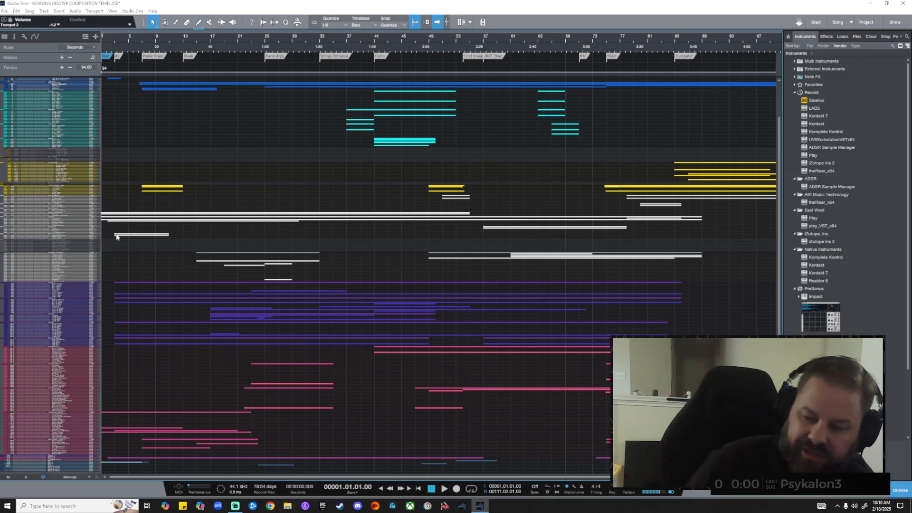
pyautogui.press('space')
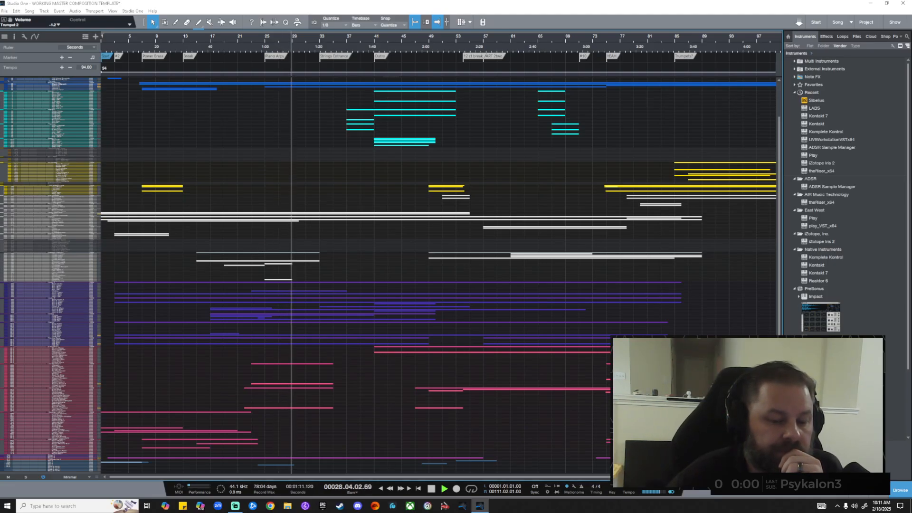
# Zoom out to fit the whole song through the End marker while playback continues.
pyautogui.press('w')
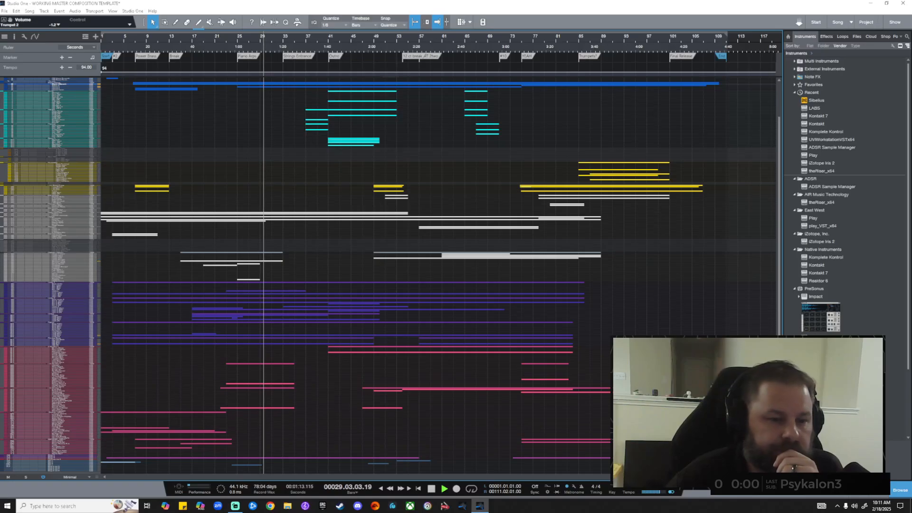